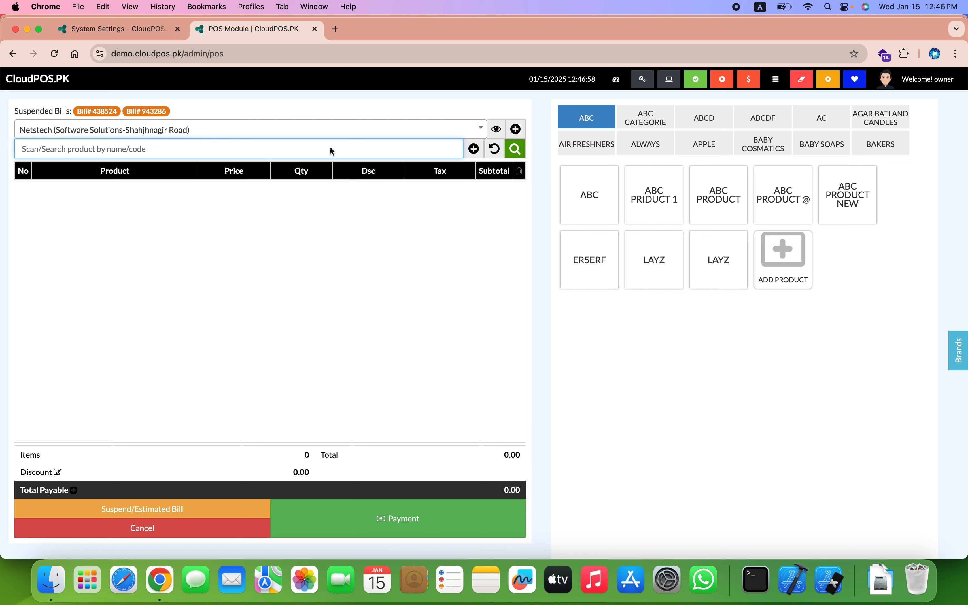
Search the products for "ab" and add MARHABA CASTOR OIL 25ML to the bill.
text(ab)
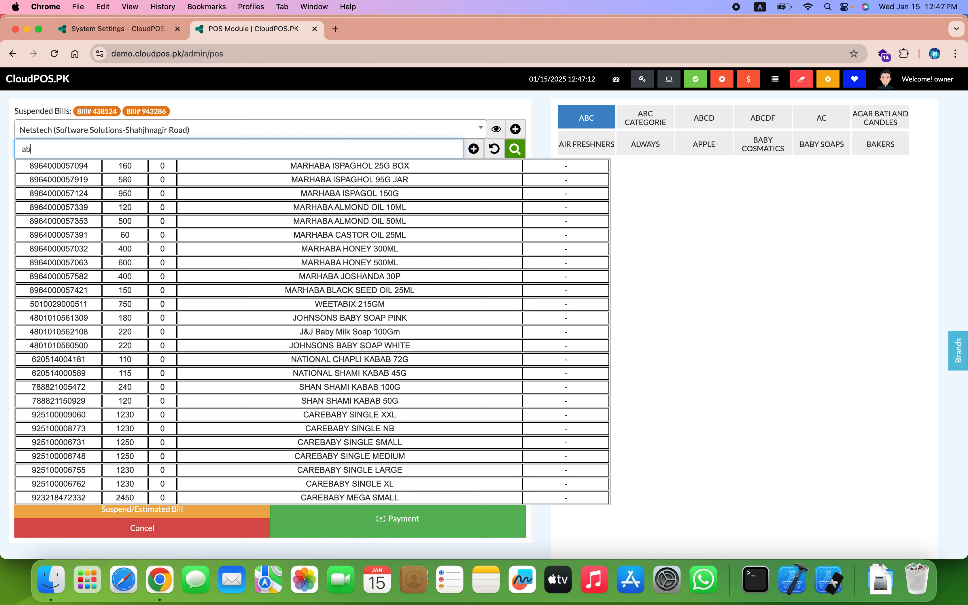
key(Down)
key(Down)
key(Down)
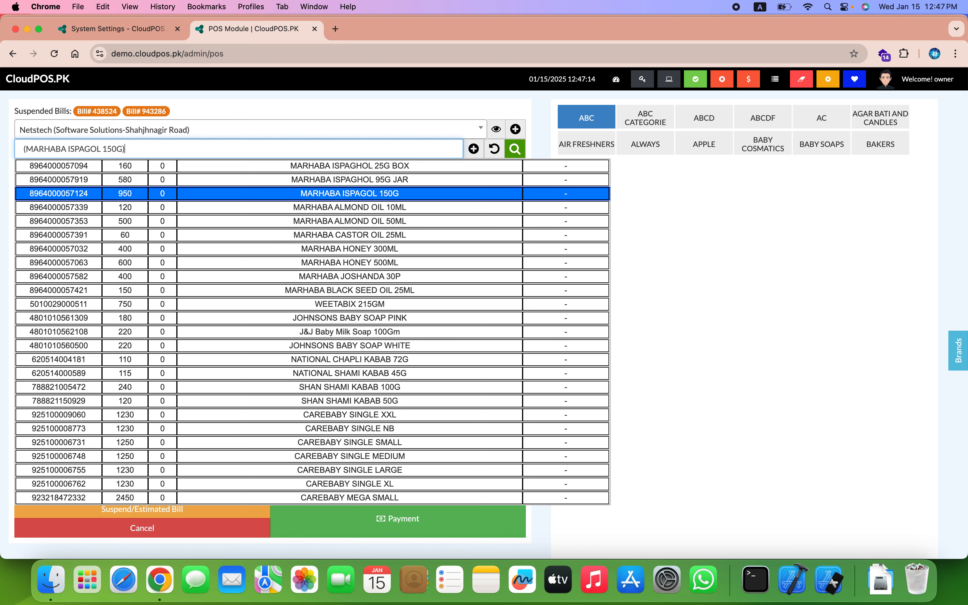
key(Down)
key(Down)
key(Down)
key(Up)
key(Down)
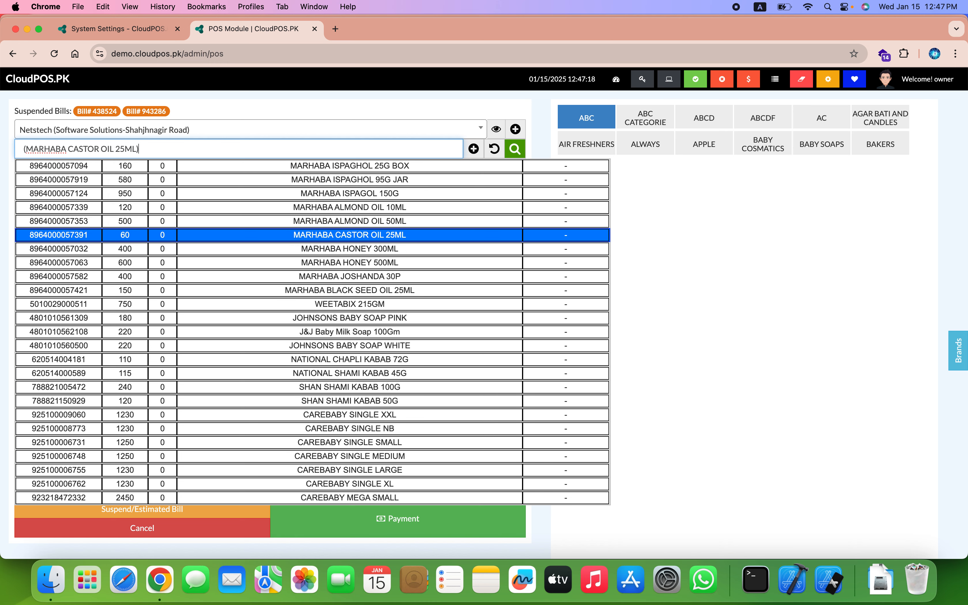
key(Return)
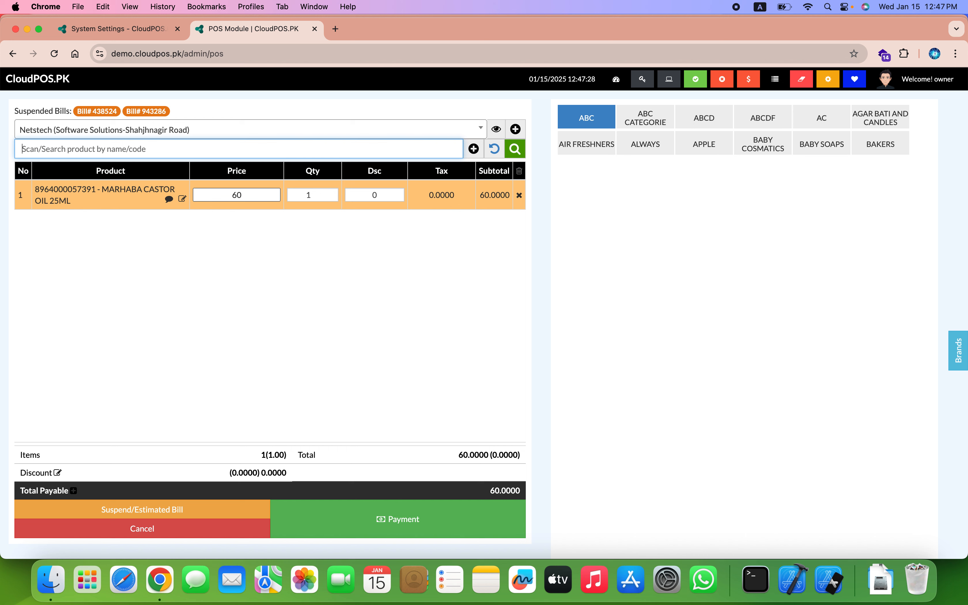
Search the products for "sd" and add the product jsdfh to the bill.
text(sd)
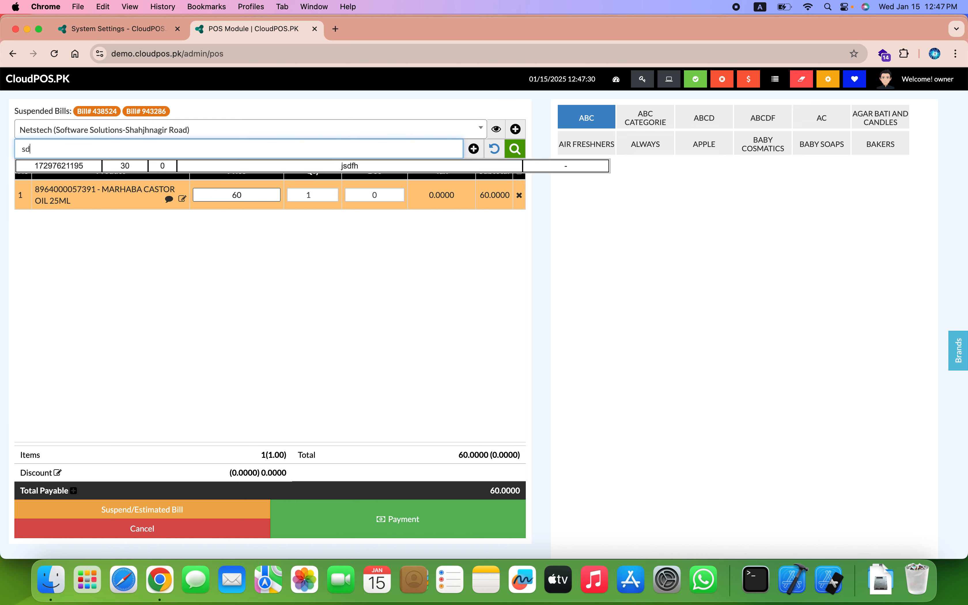
key(Down)
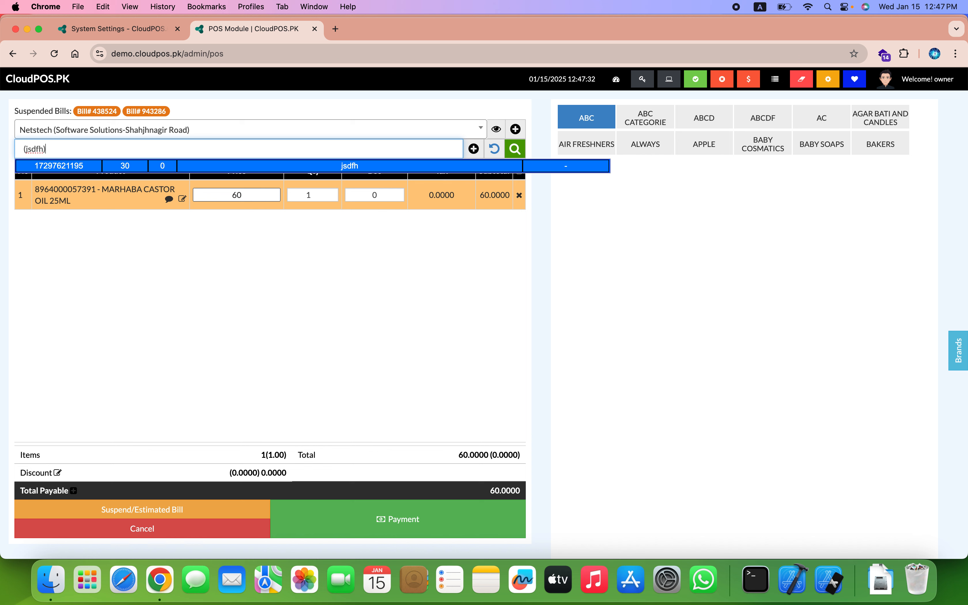
key(Return)
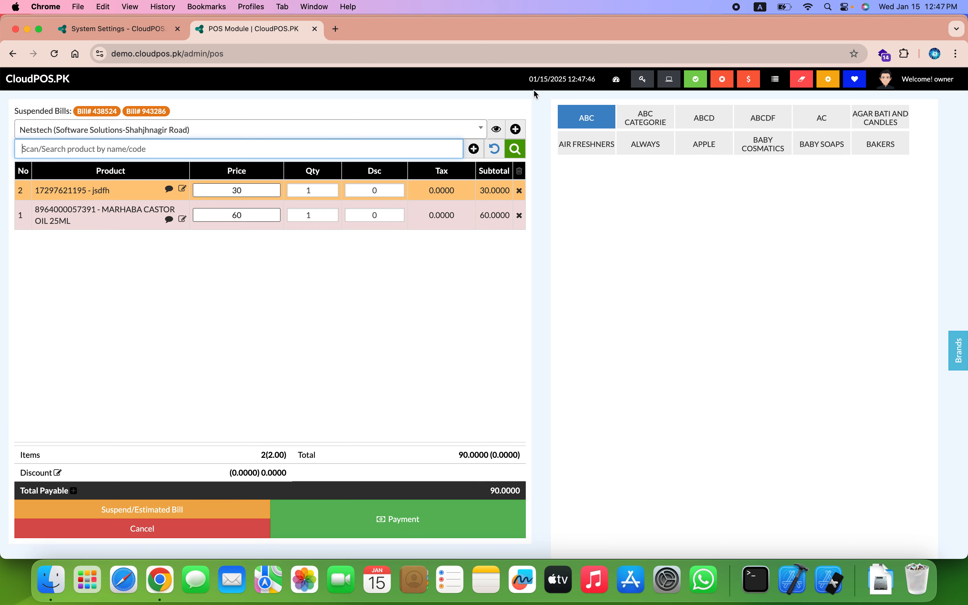
Enable Auto Select On Search in the POS settings and save them.
click(837, 81)
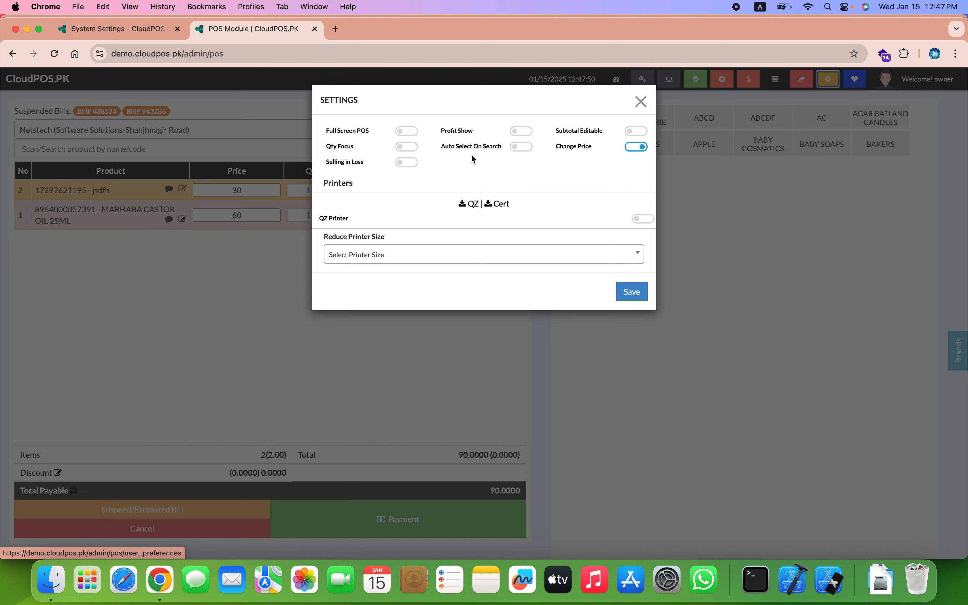
click(483, 149)
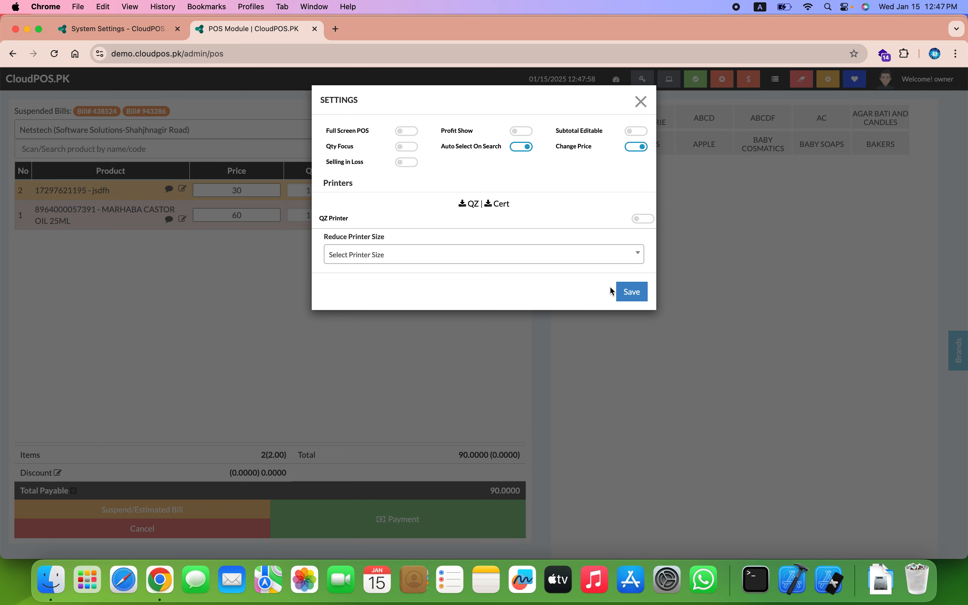
click(632, 292)
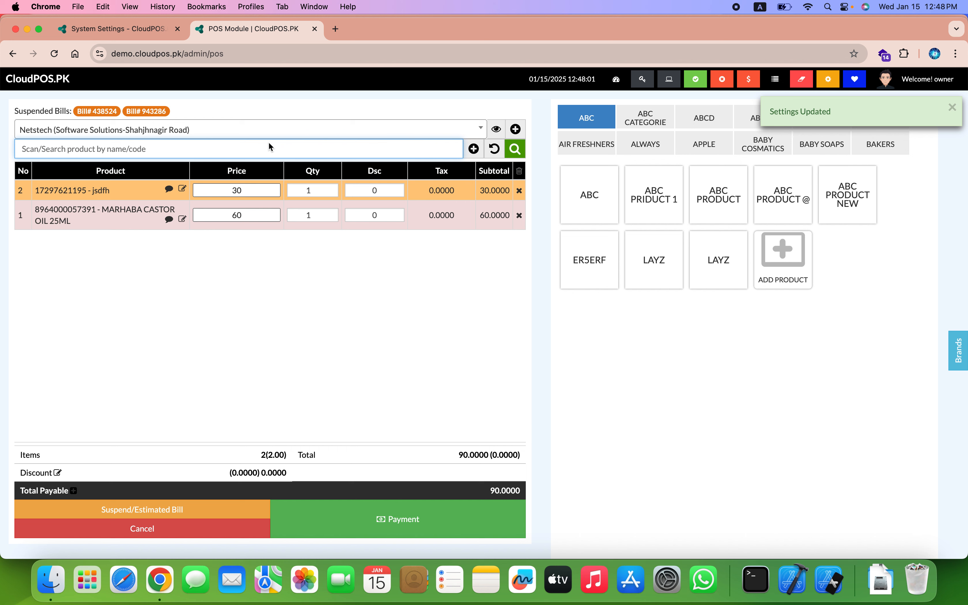
Add the product dfg to the bill by searching for its full name "dfg".
text(d)
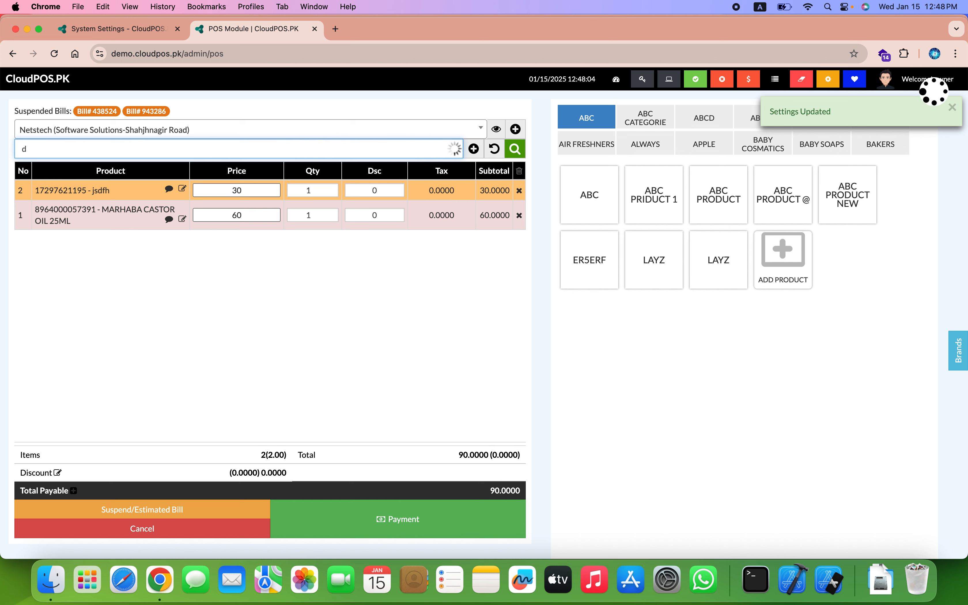
text(f)
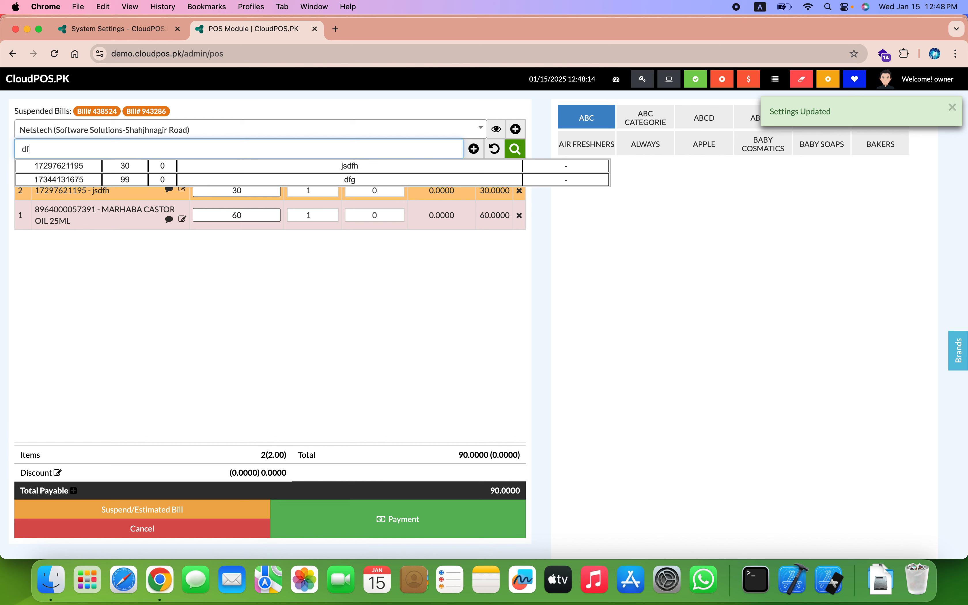
text(g)
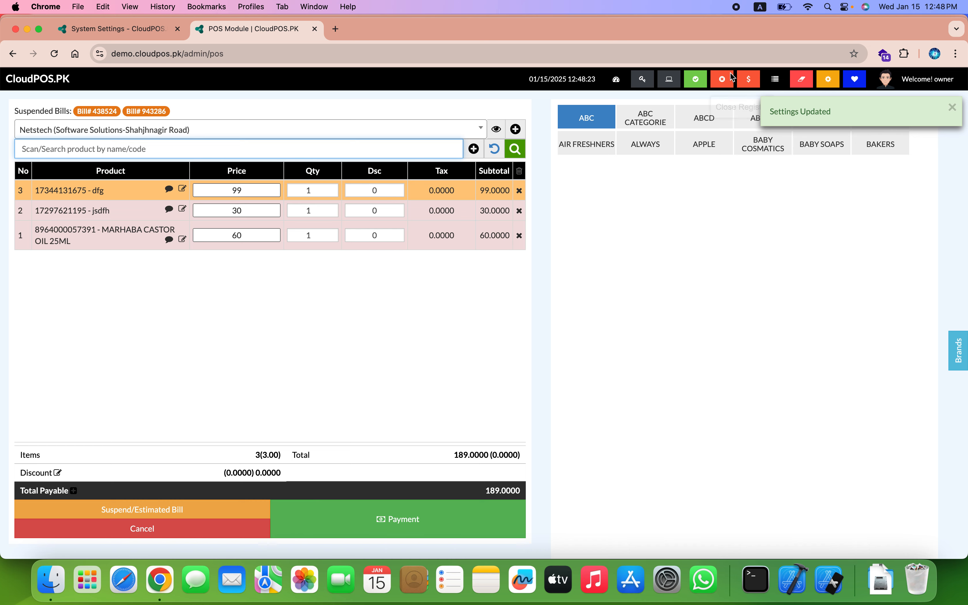
Enable Qty Focus and disable Auto Select On Search in the POS settings, saving the changes.
click(829, 78)
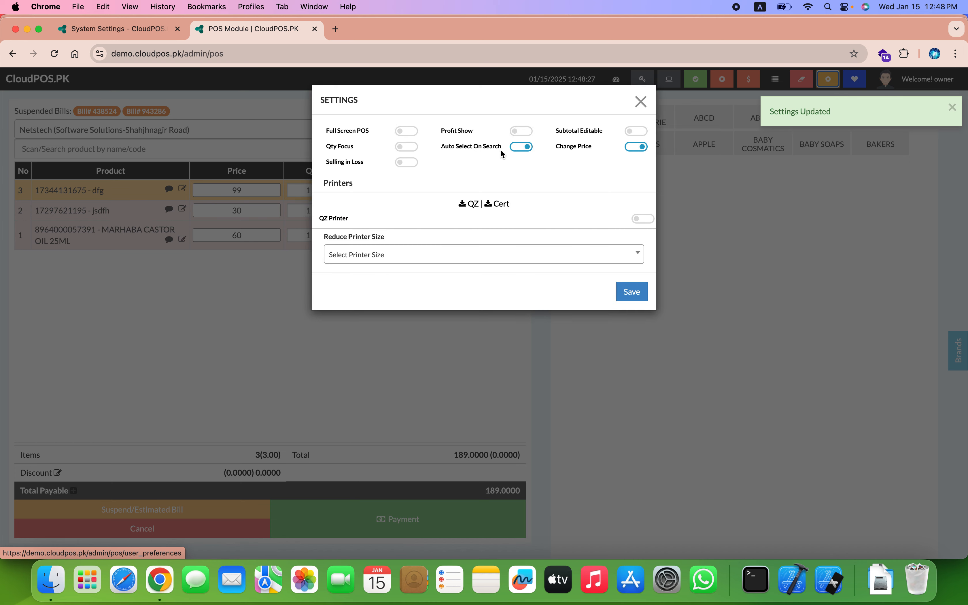
click(337, 147)
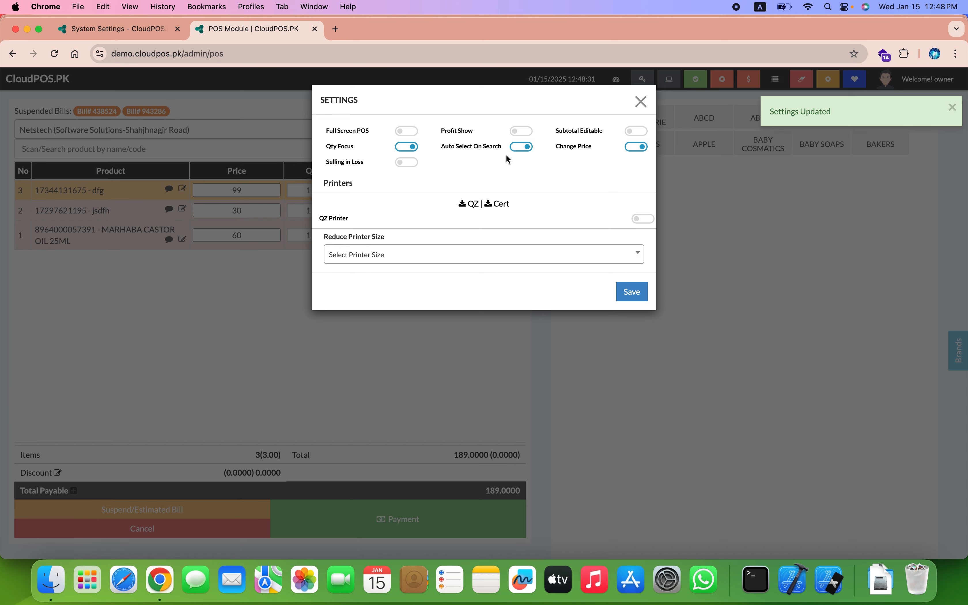
click(492, 146)
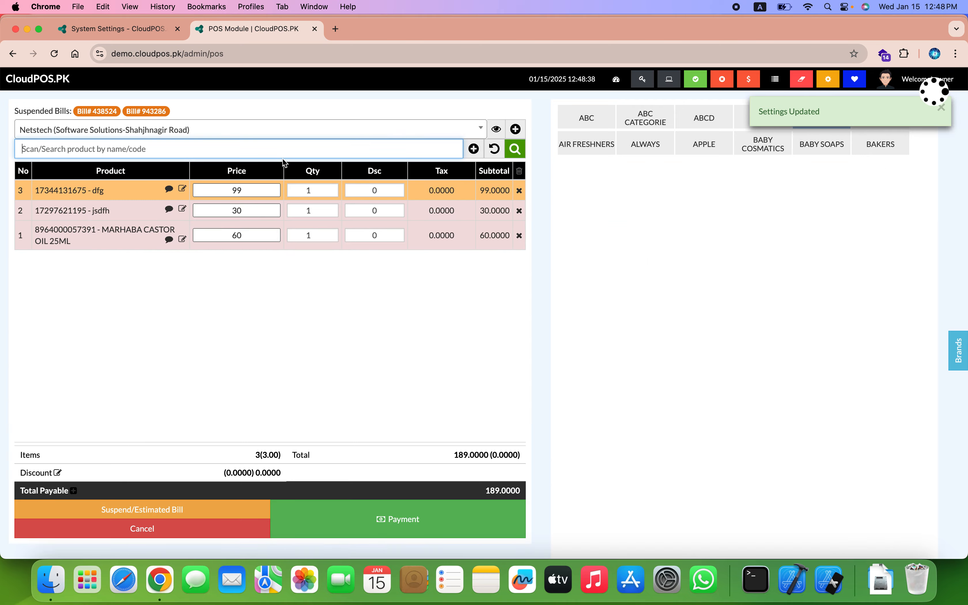
Search the products for "s" and add COLGATE MAXFRESH RED 75G to the bill with a quantity of 34.
text(s)
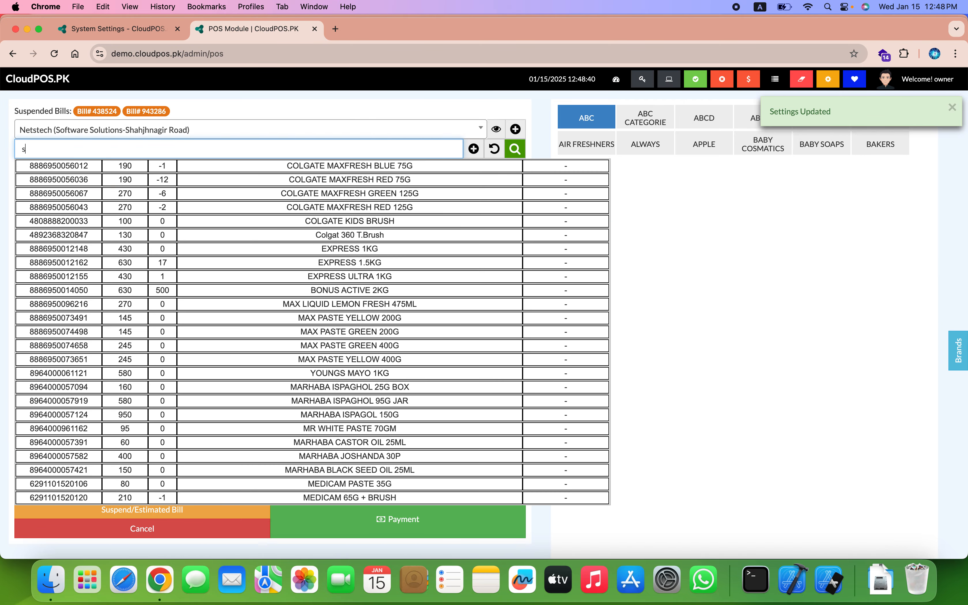
key(Down)
key(Down)
key(Return)
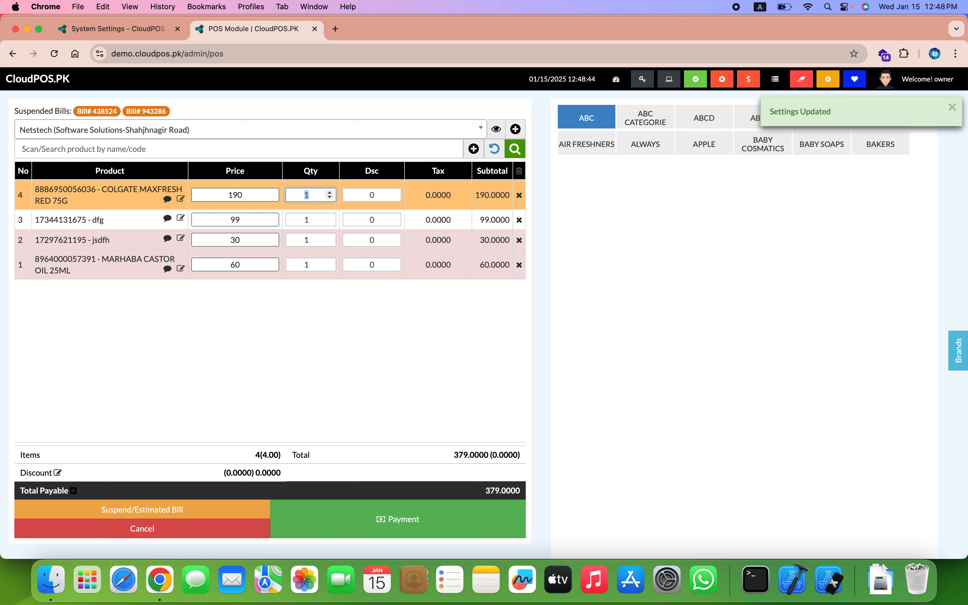
text(34)
key(Return)
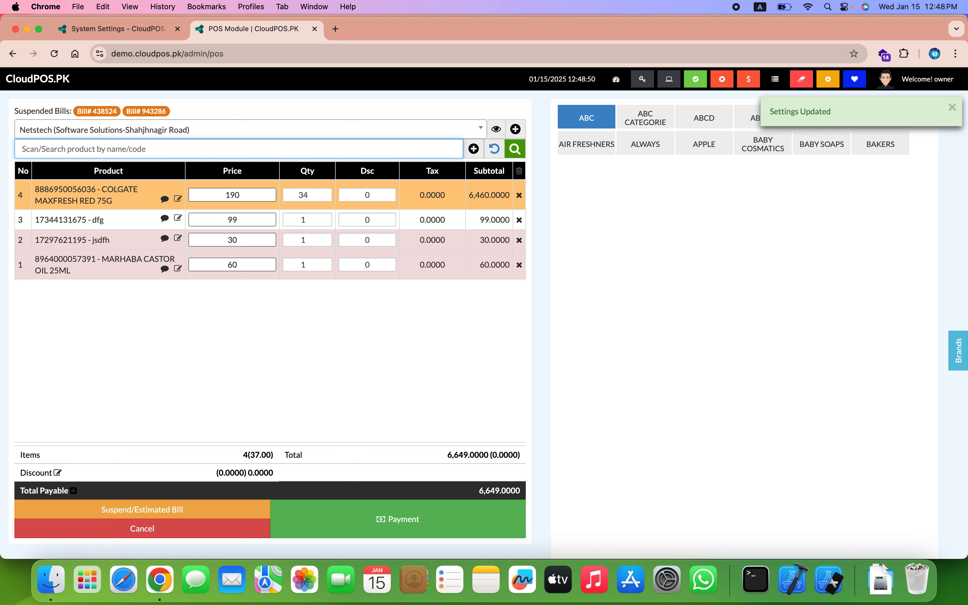
Move between the quantities of the bill rows and set the quantity of jsdfh to 6.
click(303, 219)
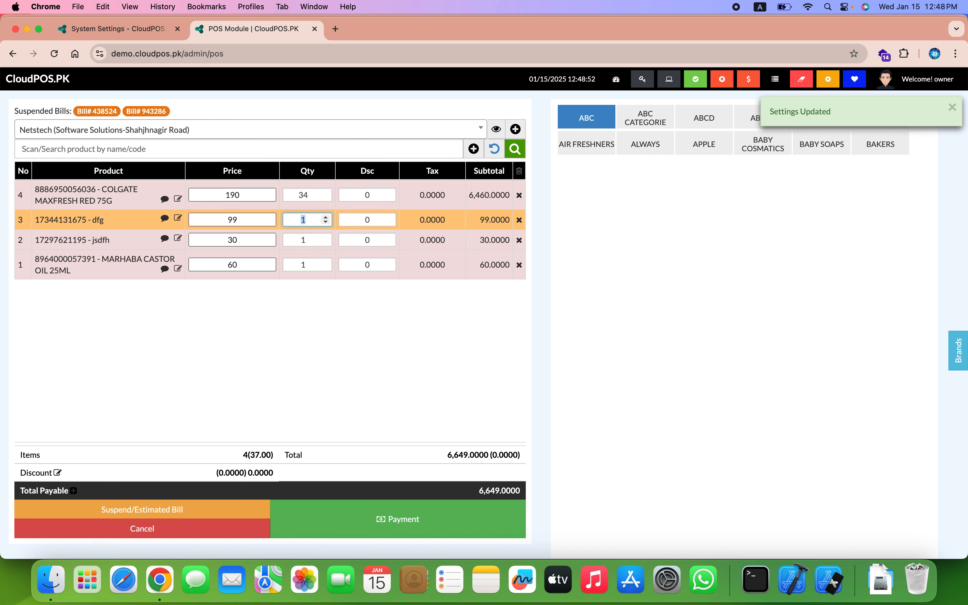
key(Up)
key(Down)
key(Down)
key(Down)
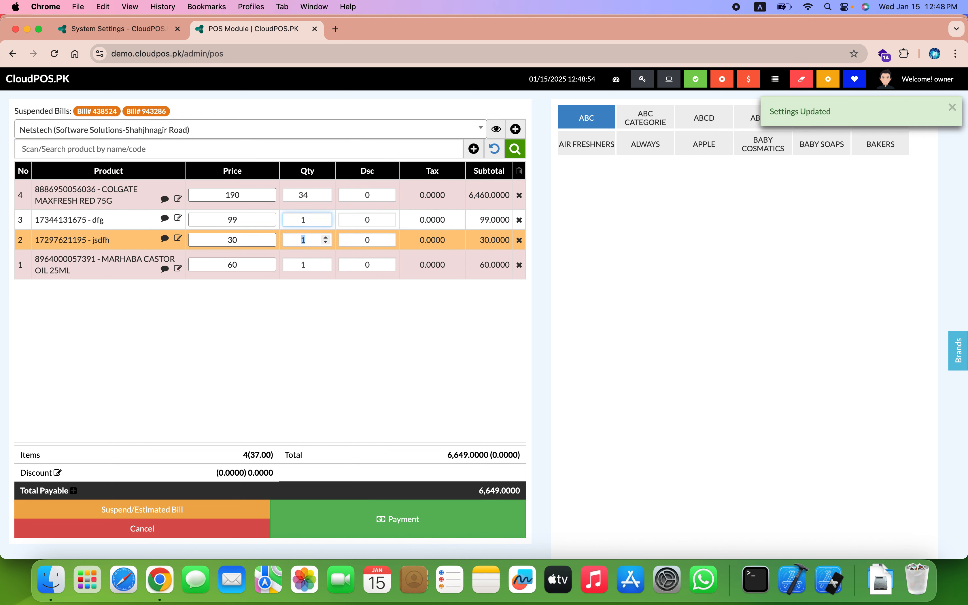
key(Down)
key(Up)
key(Up)
key(Up)
key(Up)
key(Up)
key(Down)
key(Down)
key(Down)
text(6)
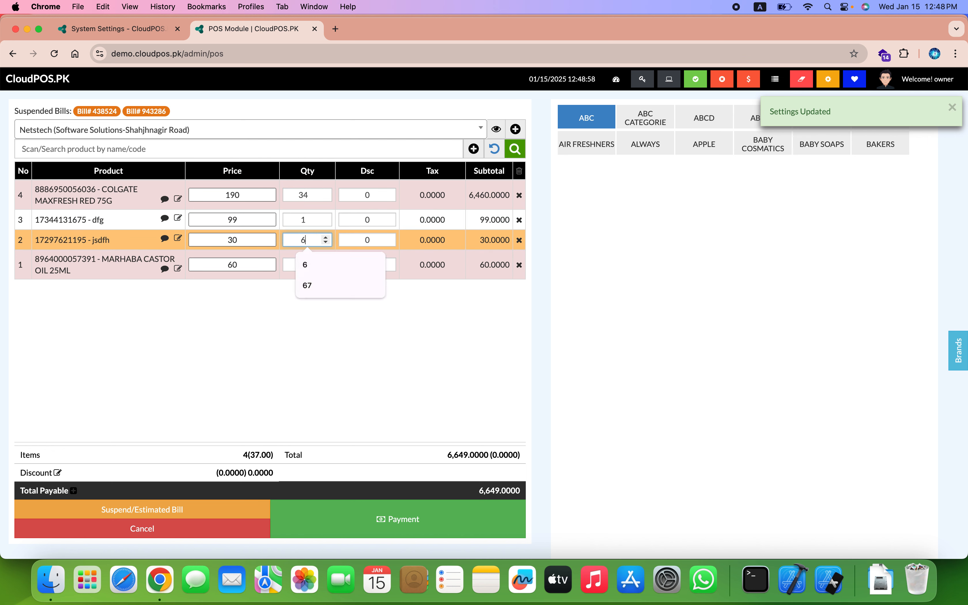
key(Return)
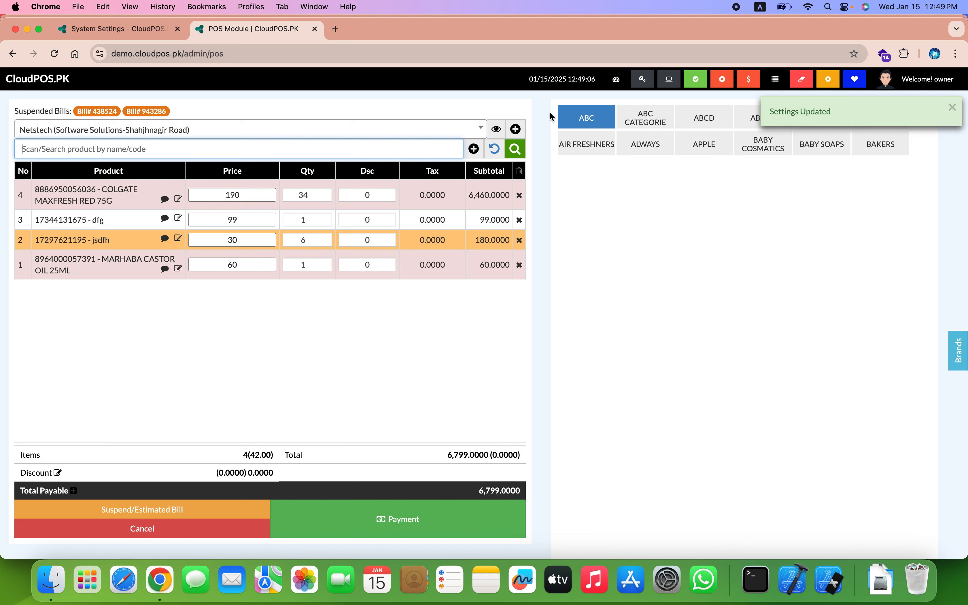
Add the product BAG from the ABCD category to the bill.
click(712, 121)
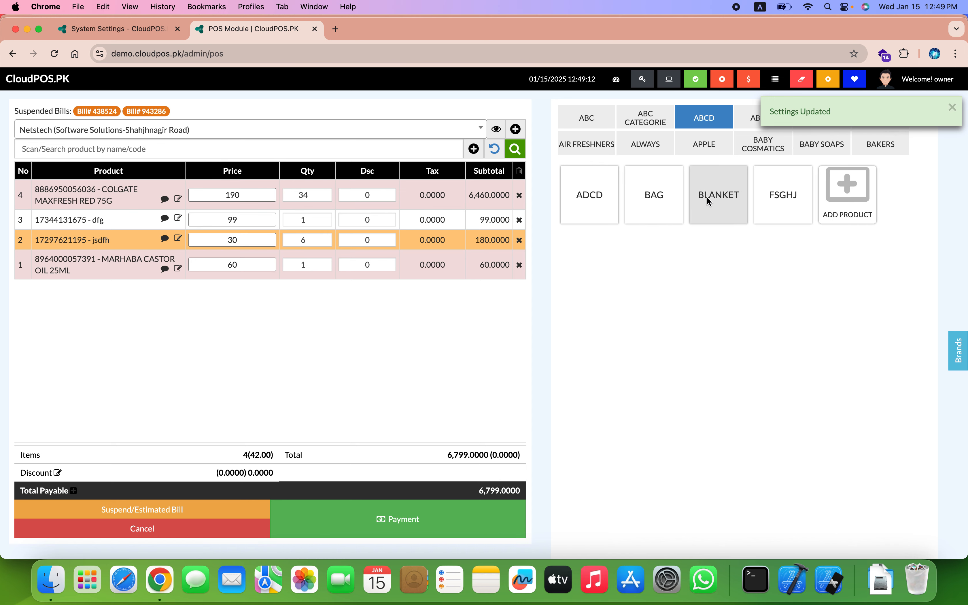
click(660, 190)
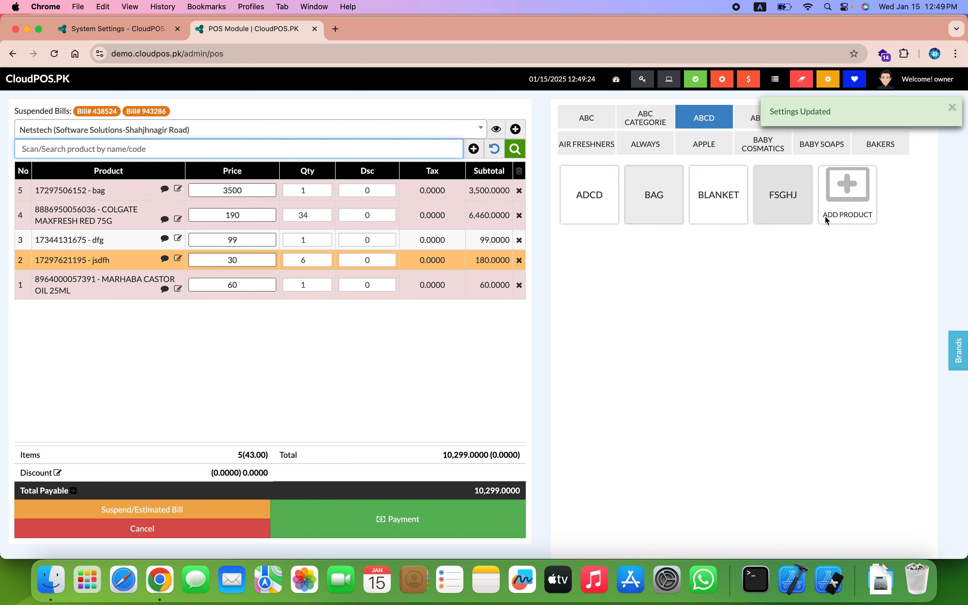
Manually add "test product" to the bill with quantity 2, unit cost 100 and unit price 200, using the Add as Product option.
click(855, 200)
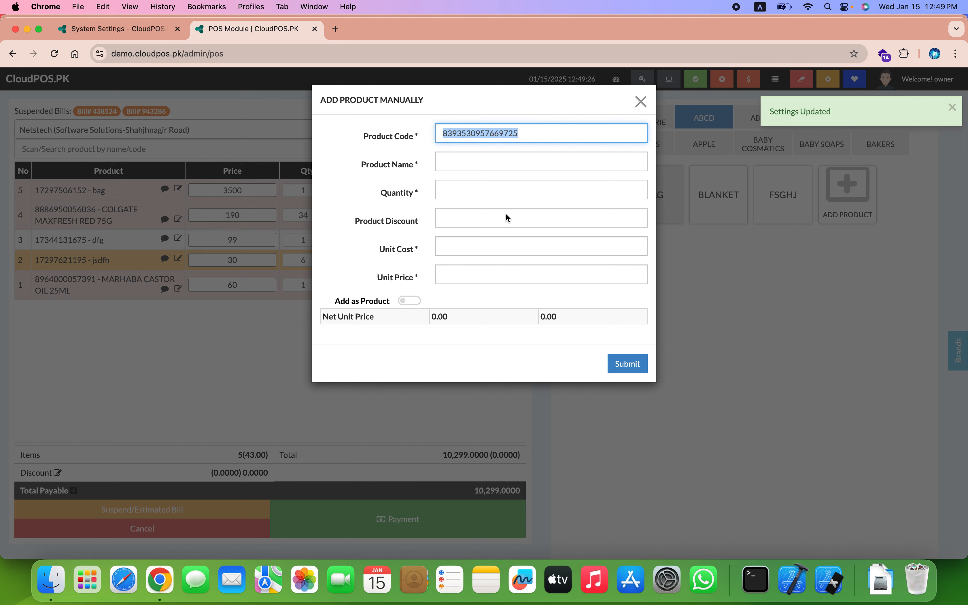
click(475, 164)
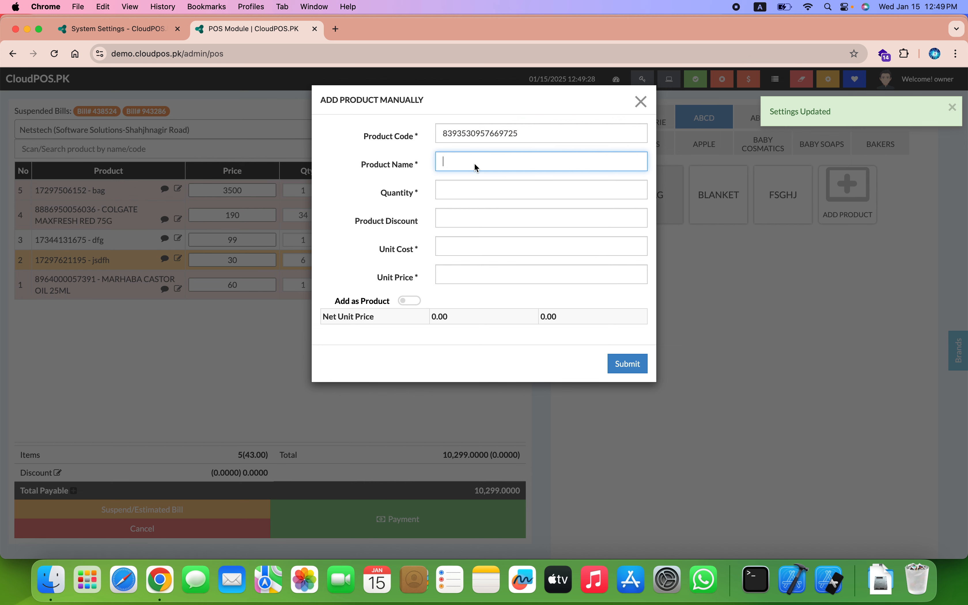
text(test product)
click(459, 194)
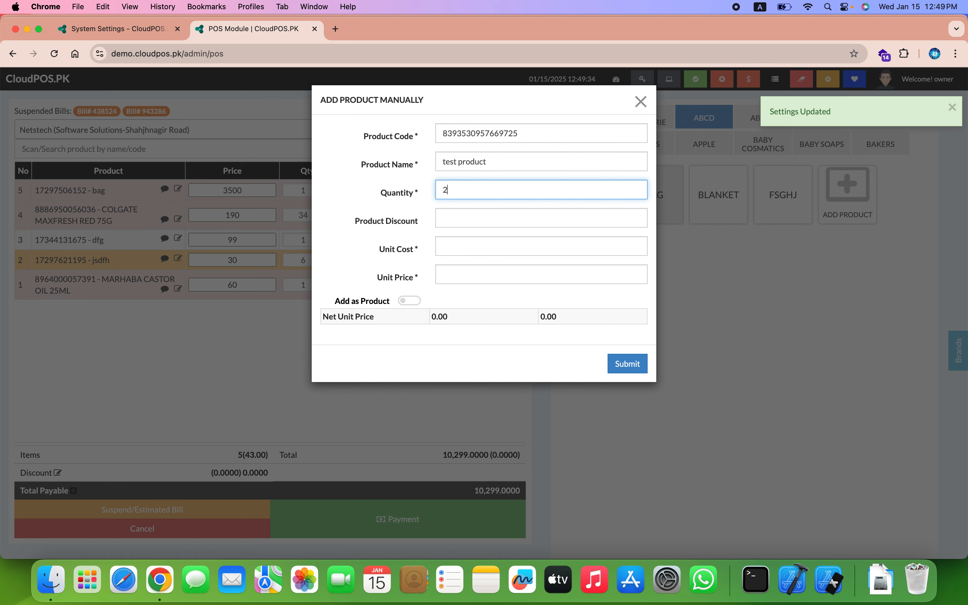
click(458, 230)
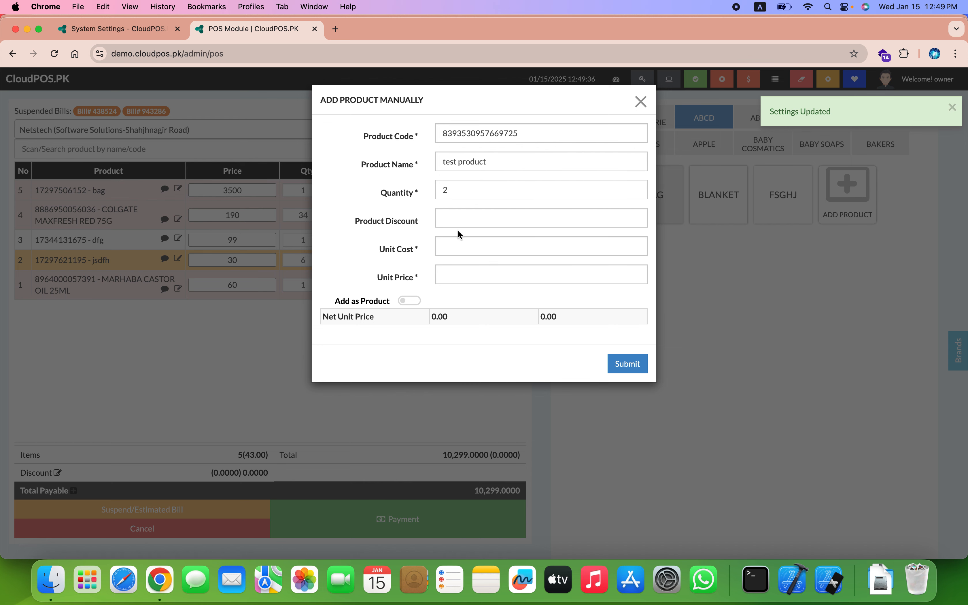
click(458, 247)
text(100)
key(Tab)
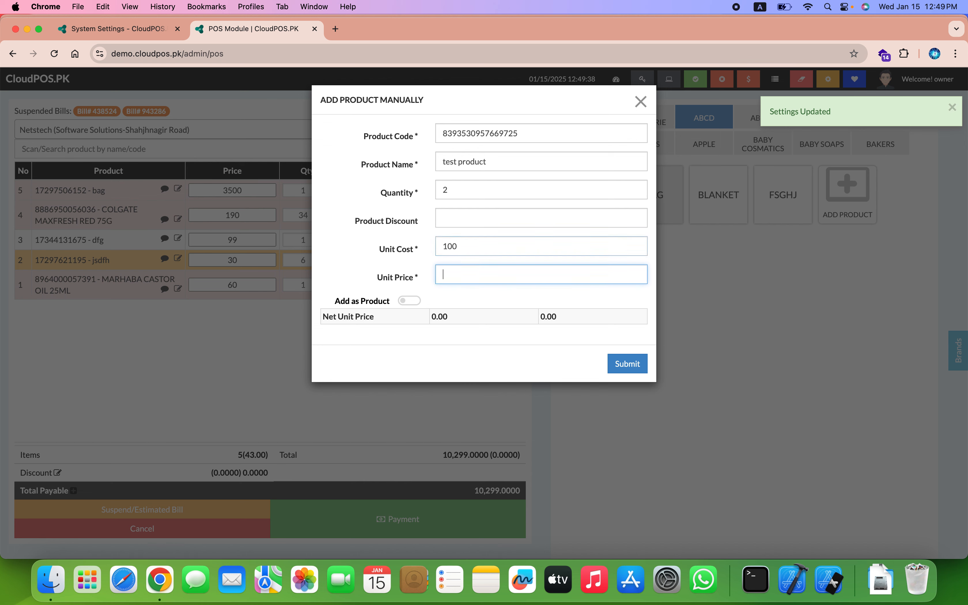
text(200)
click(384, 303)
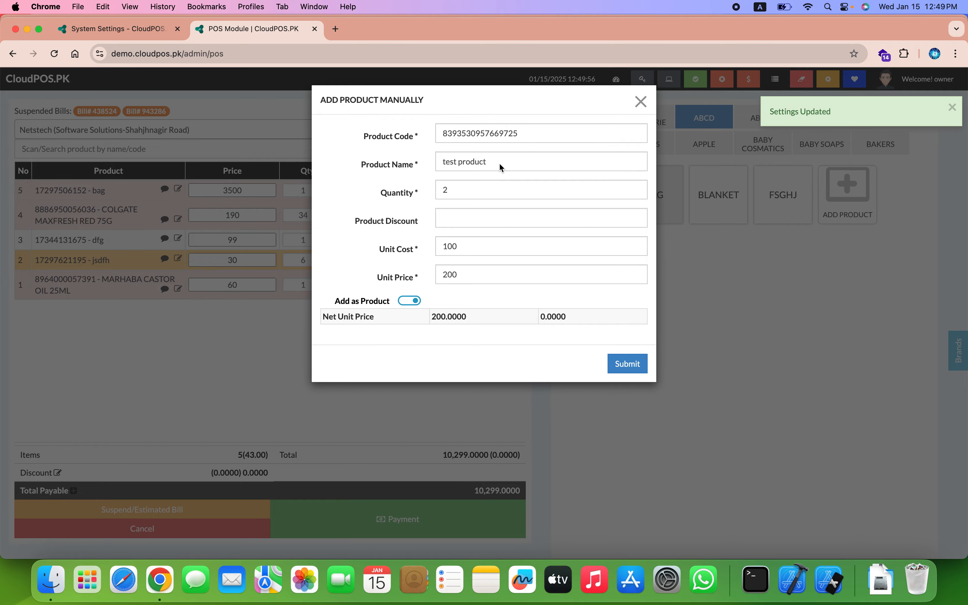
click(638, 364)
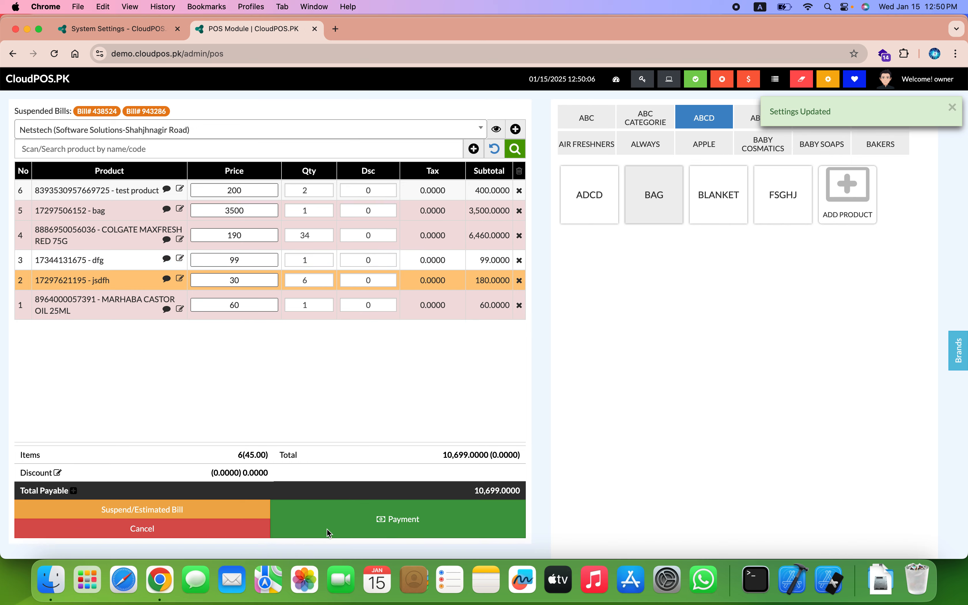
Start the payment for the bill and set the paid amount to 40000.
click(350, 519)
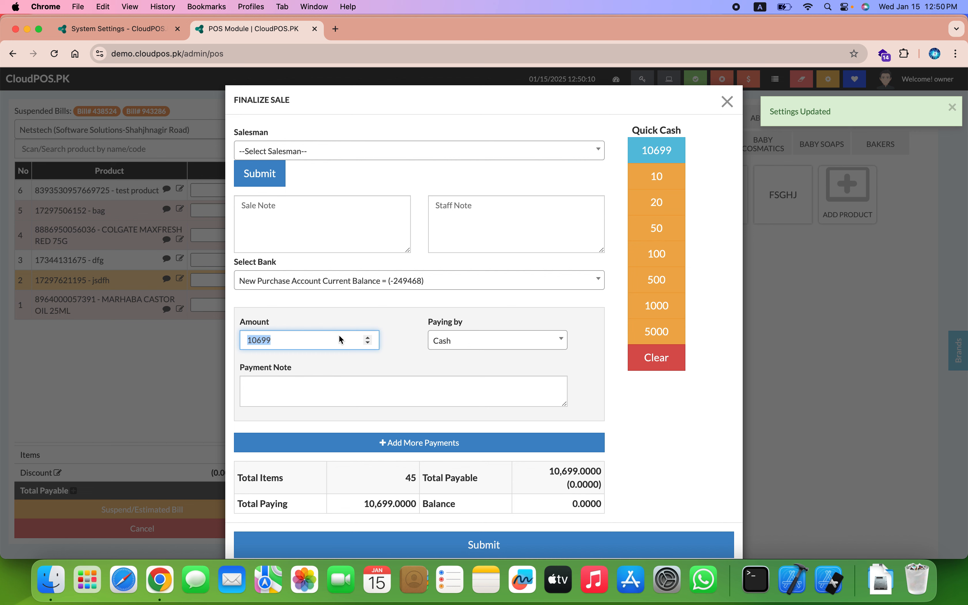
text(40000)
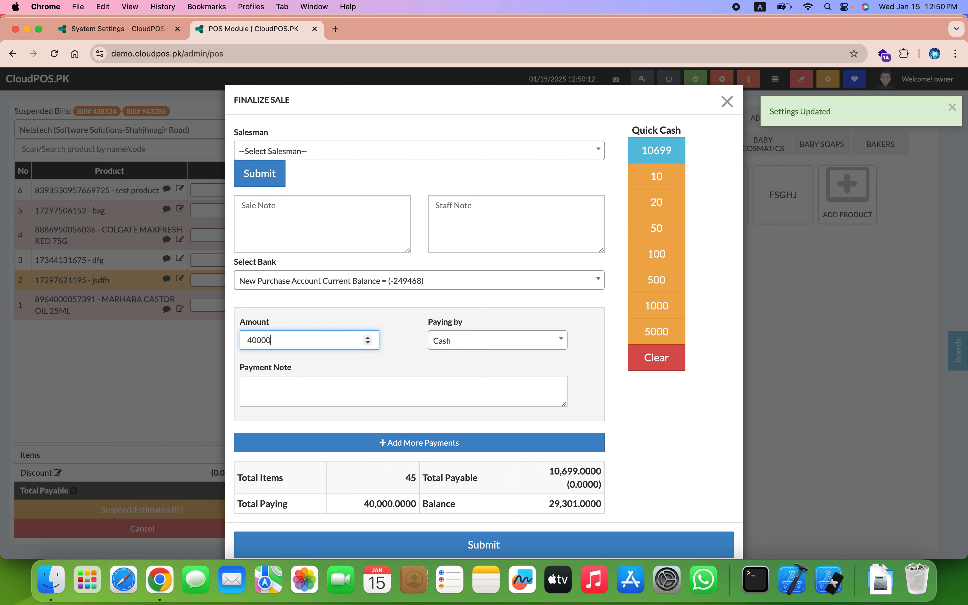
click(394, 350)
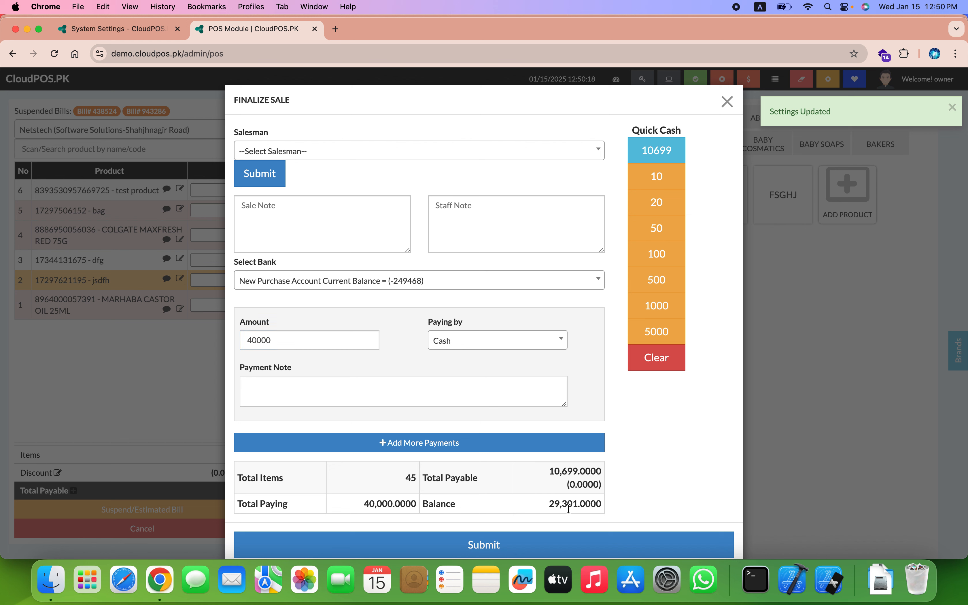
Enter a 250 payment from the quick cash amounts, clear it, and set the paid amount to the full payable 10699.
click(662, 365)
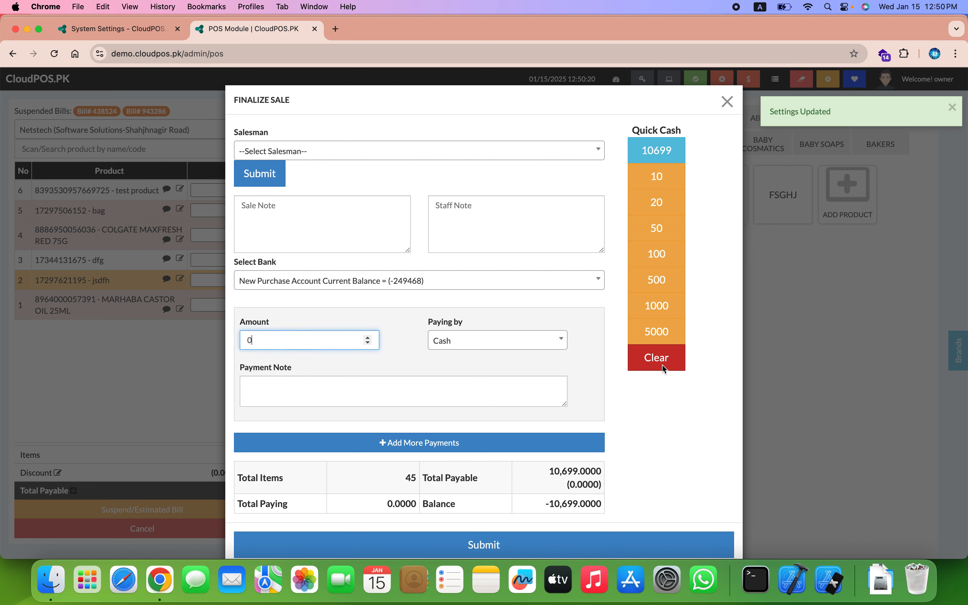
click(665, 262)
click(665, 262)
click(667, 230)
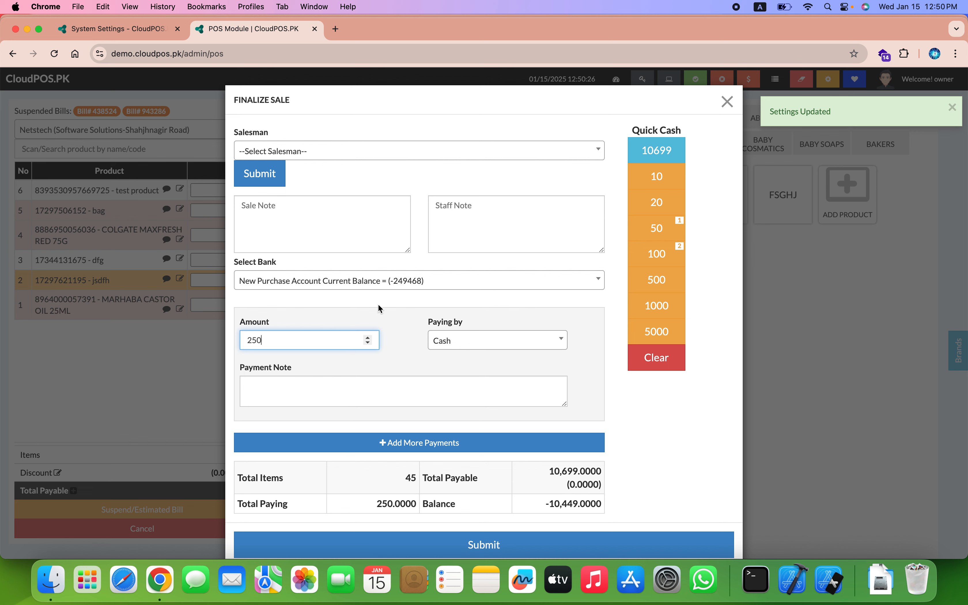
click(648, 360)
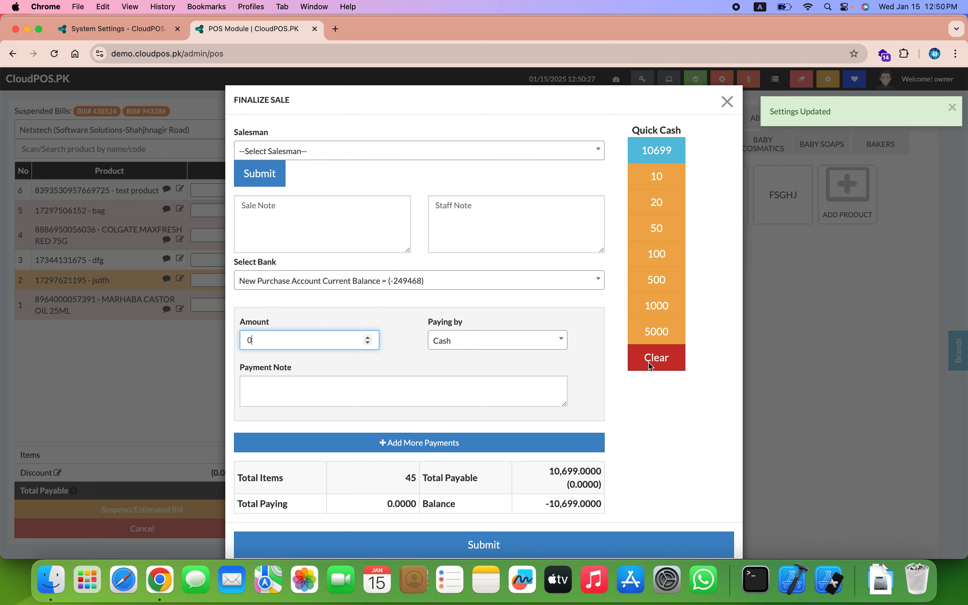
click(665, 152)
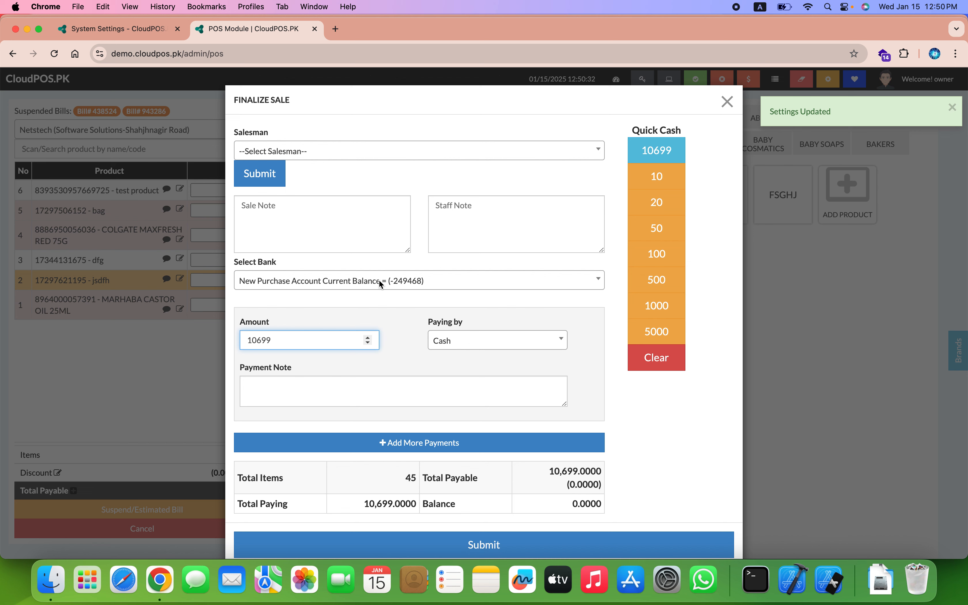
click(368, 229)
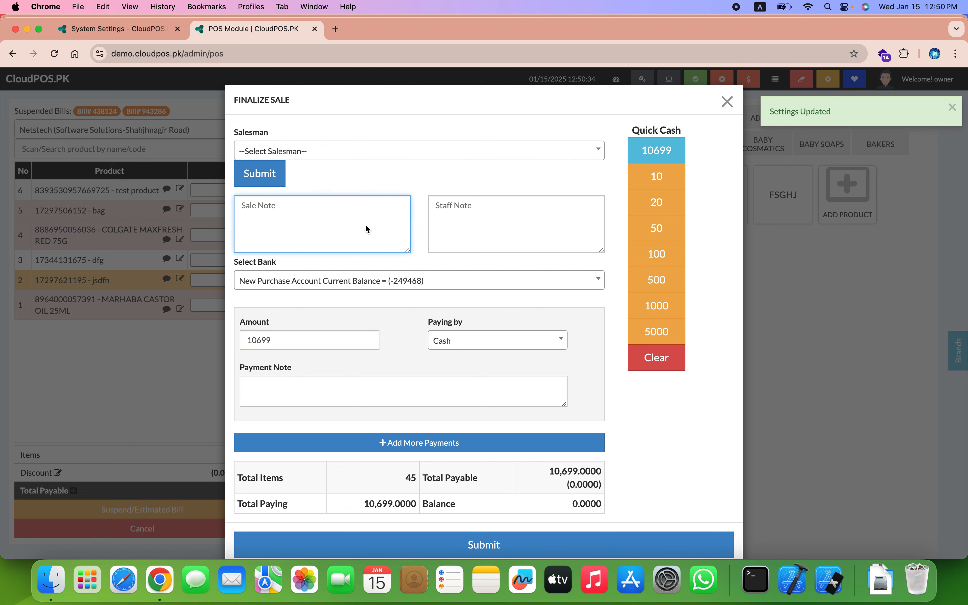
click(451, 229)
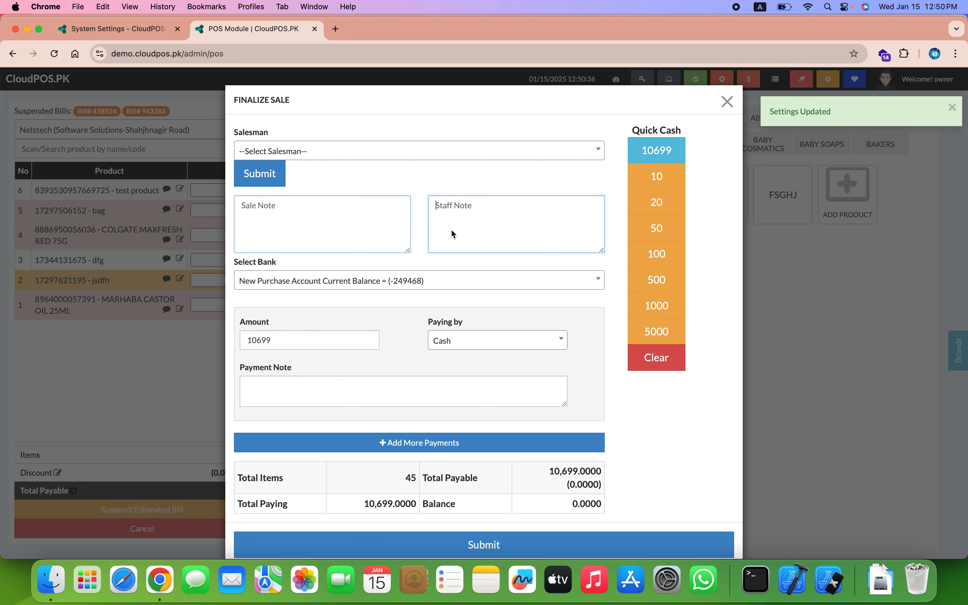
click(344, 235)
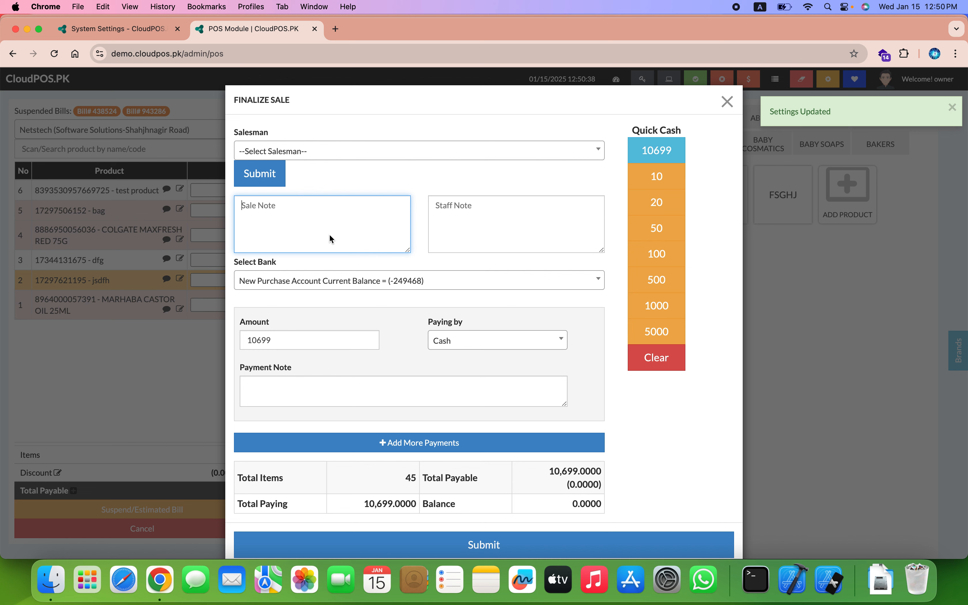
click(467, 239)
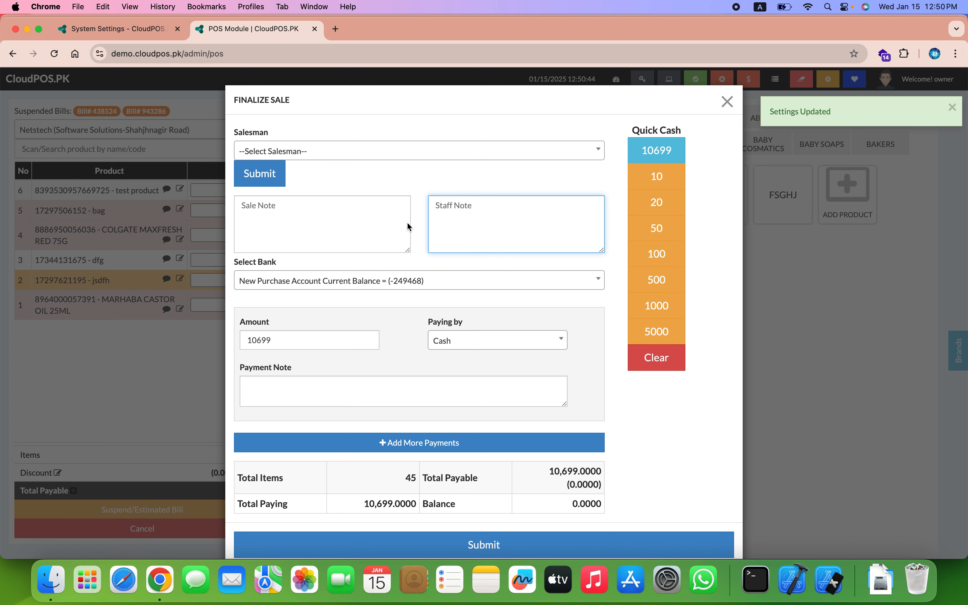
Assign the second listed salesman to the sale and set the cash payment amount to 500.
click(404, 156)
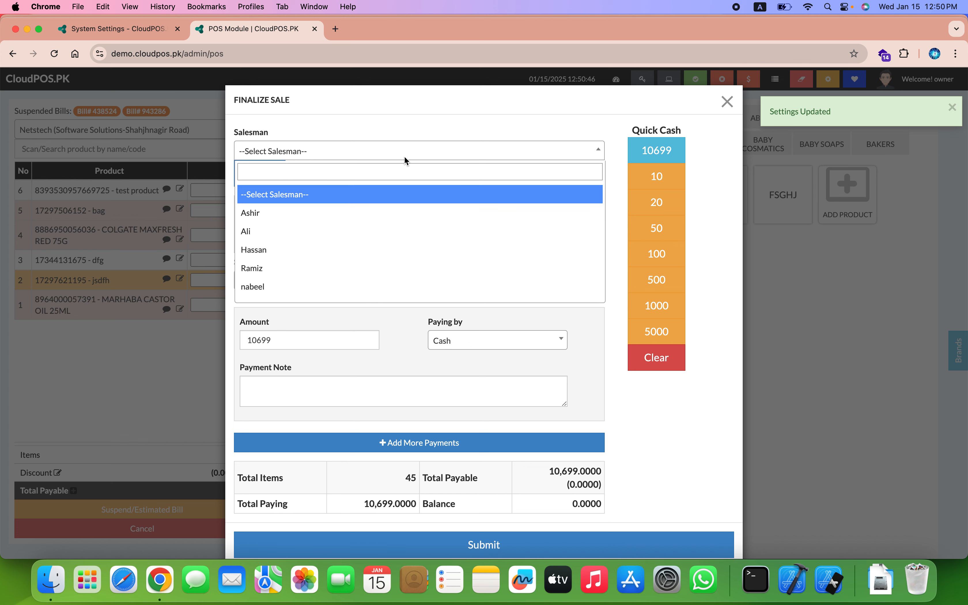
click(392, 230)
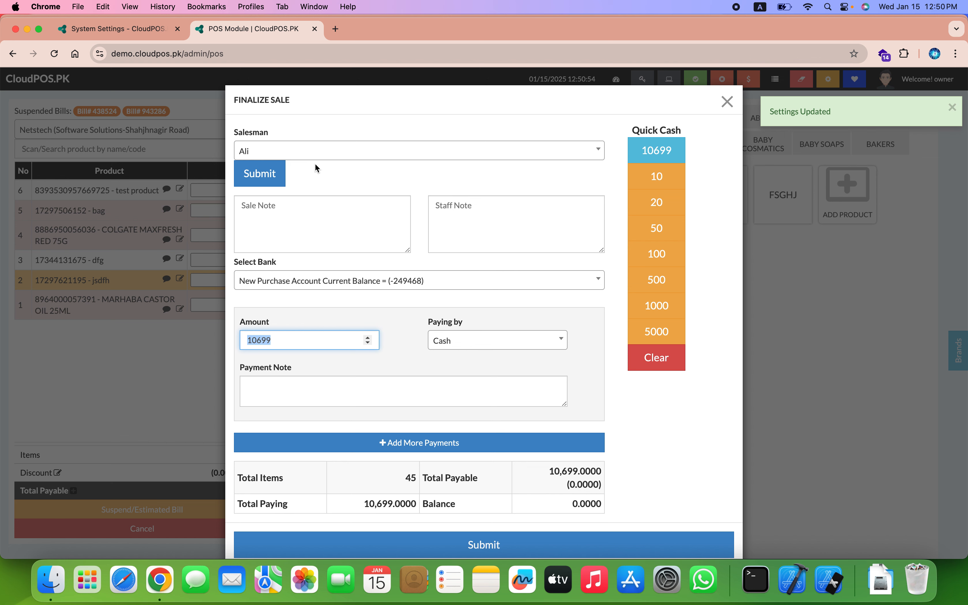
scroll(338, 241, down, 1)
scroll(339, 242, up, 1)
text(500)
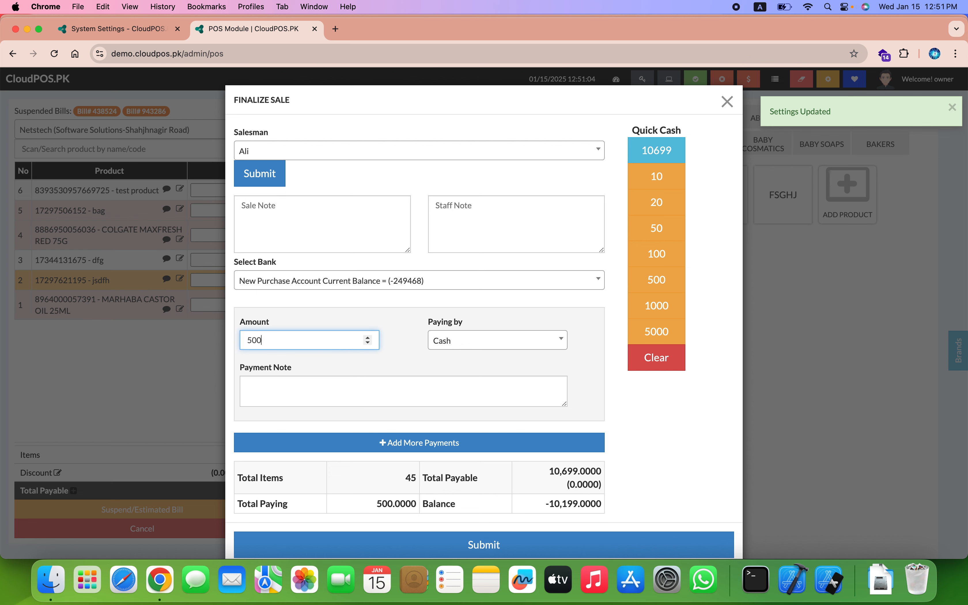
Add a second payment of 1500 to the sale, paid by JazzCash.
click(382, 443)
scroll(383, 446, down, 3)
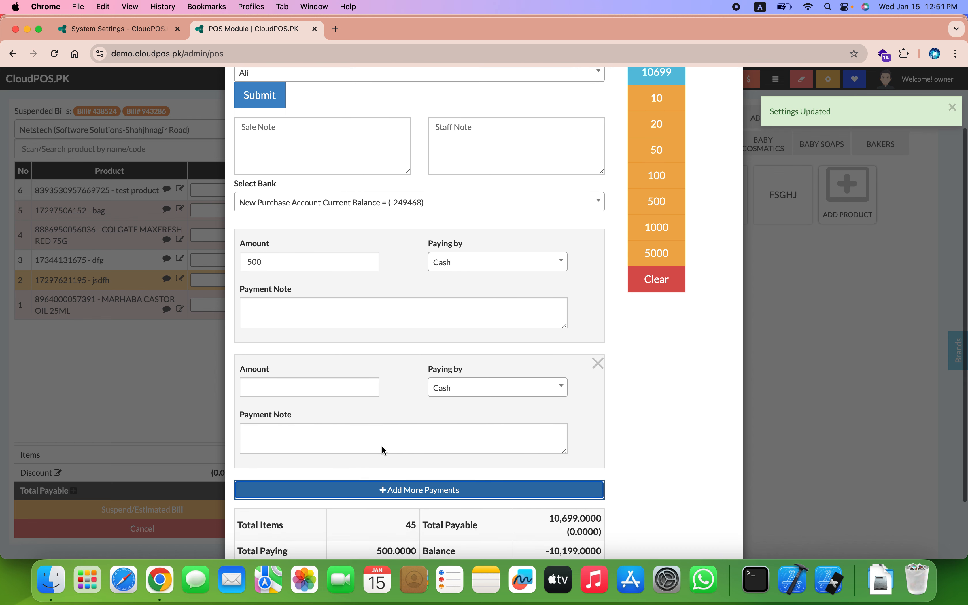
click(461, 374)
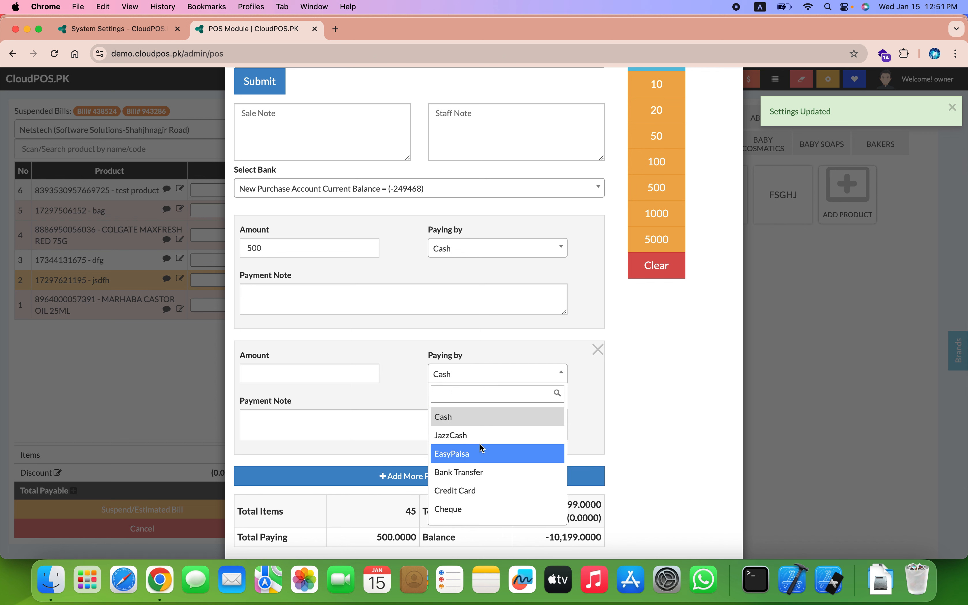
click(486, 438)
click(338, 378)
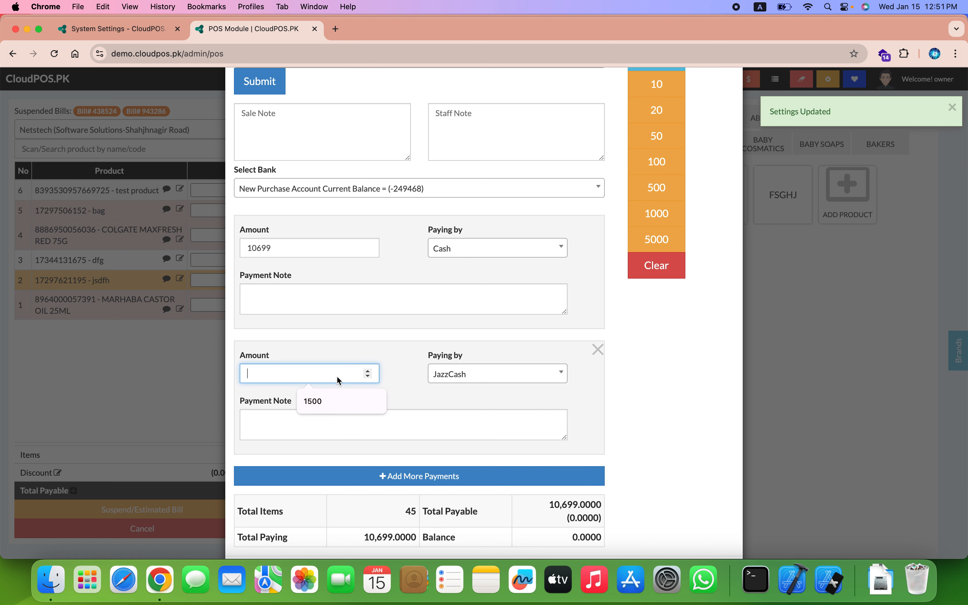
click(314, 402)
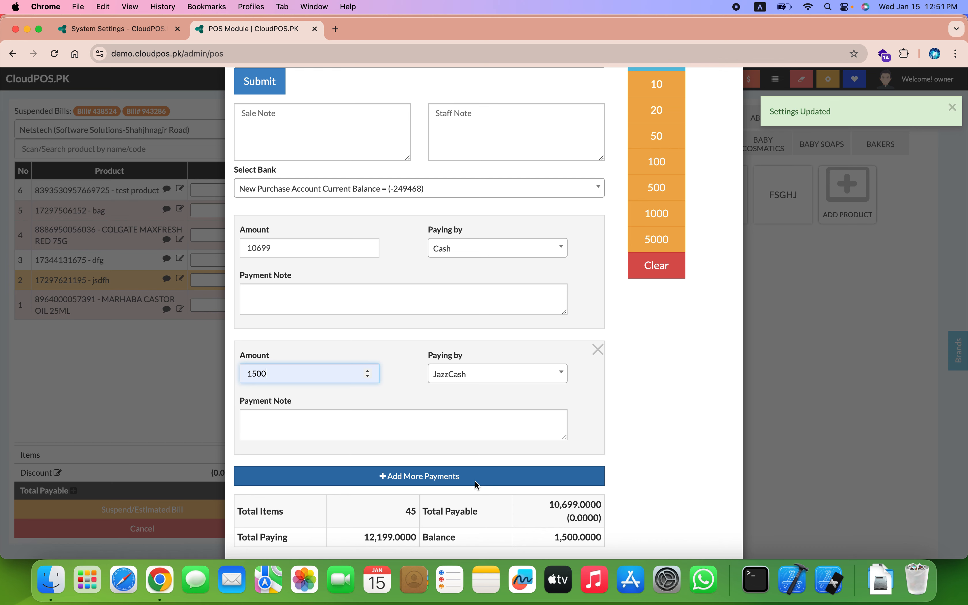
Remove the additional JazzCash payment from the sale.
scroll(475, 481, down, 2)
scroll(475, 481, up, 3)
click(600, 401)
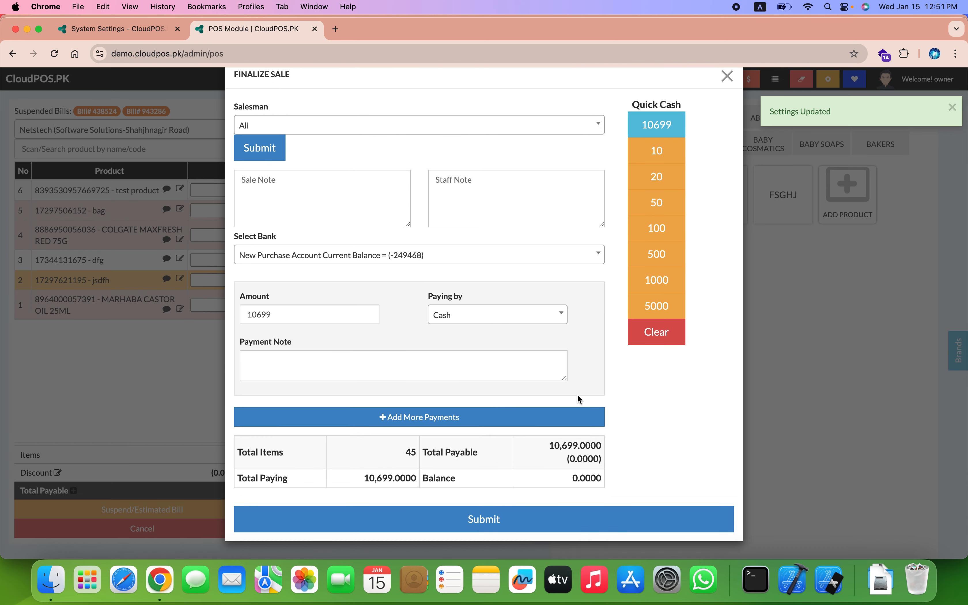
Try Cheque as the method of the remaining payment and switch it to Bank Transfer.
click(502, 312)
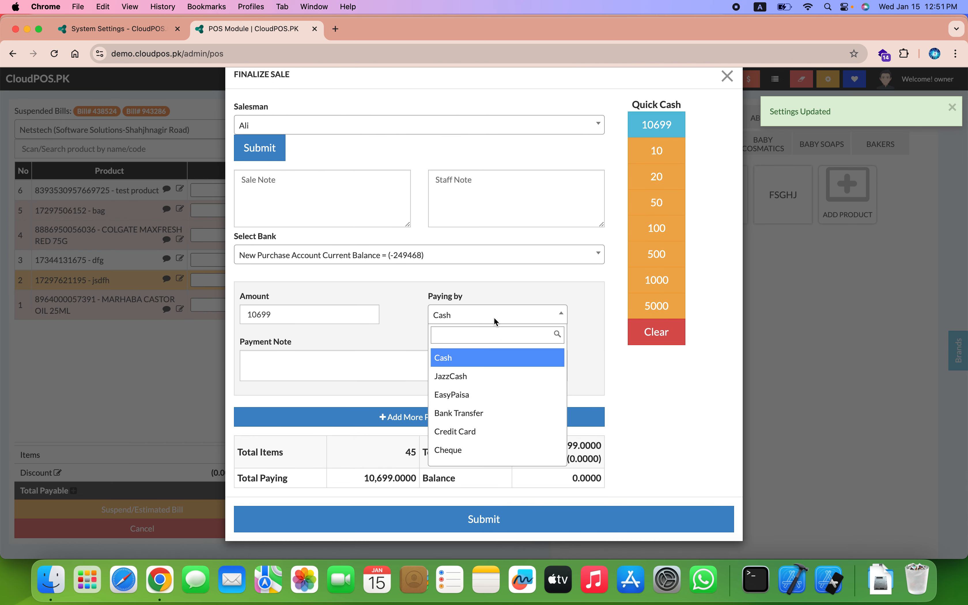
click(483, 446)
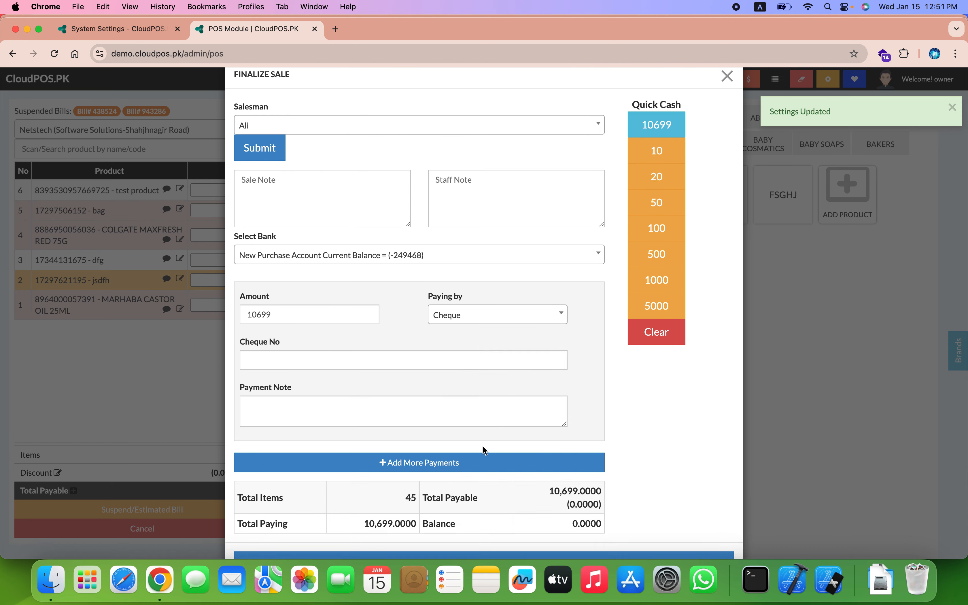
click(473, 319)
click(474, 415)
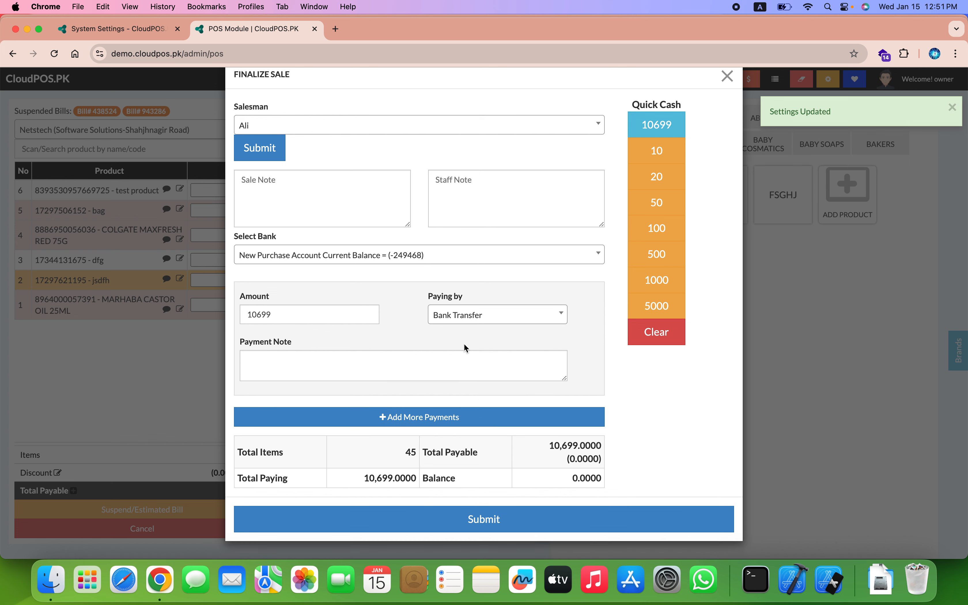
Submit the finalized sale and cancel printing its invoice.
click(439, 521)
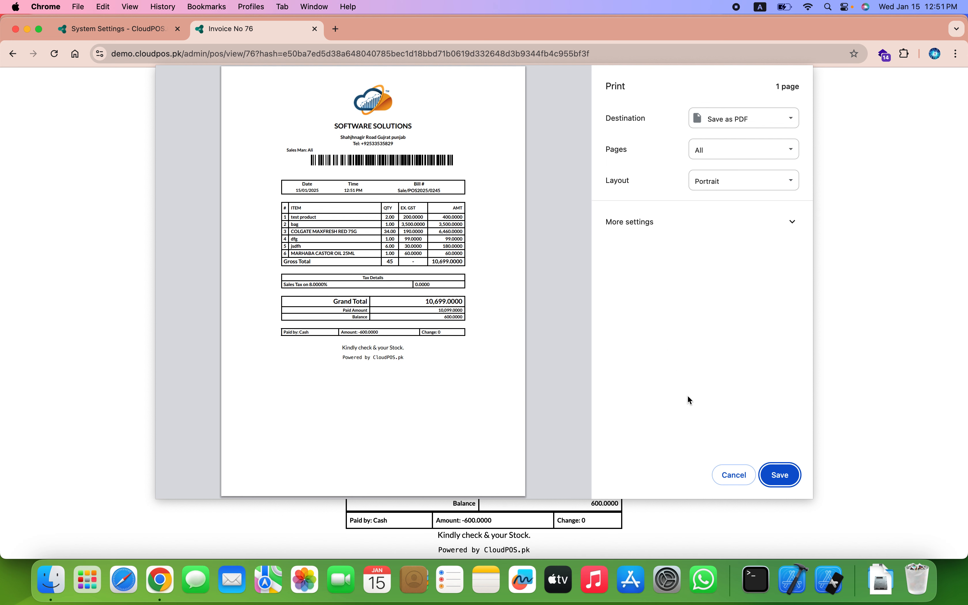
click(743, 484)
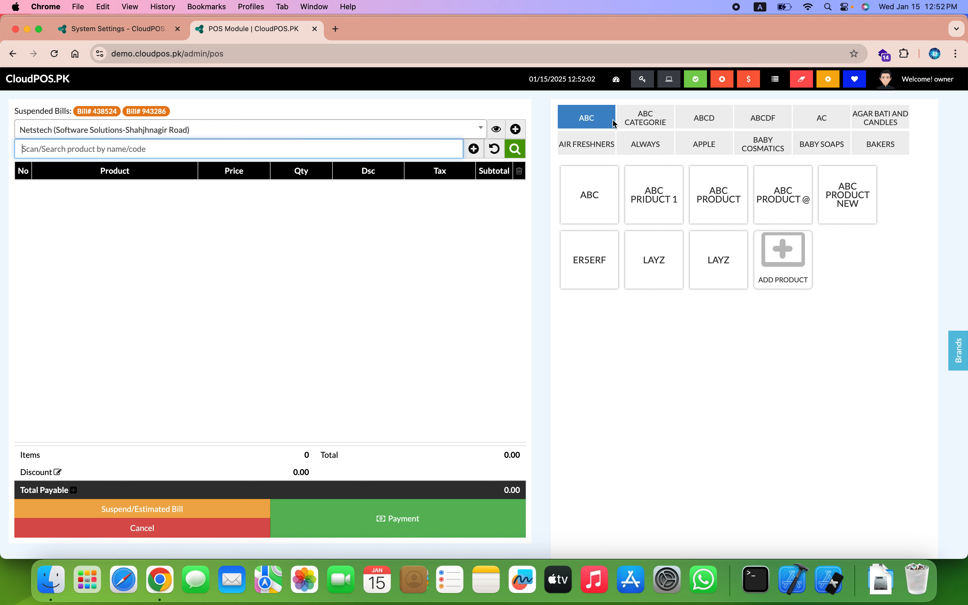
Open the View Bill screen to examine the customer-facing bill display and return to the POS module.
click(668, 81)
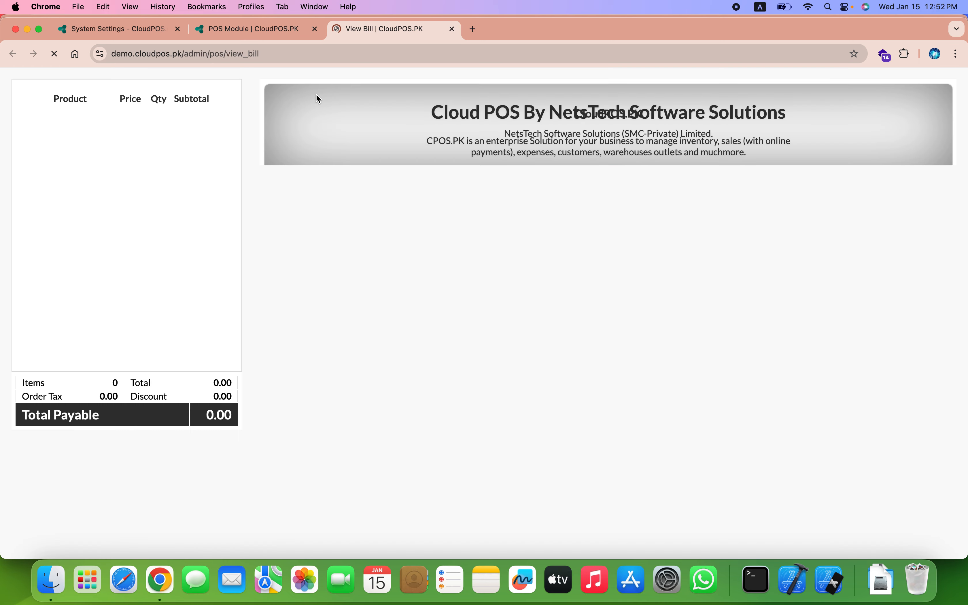
click(275, 26)
click(363, 33)
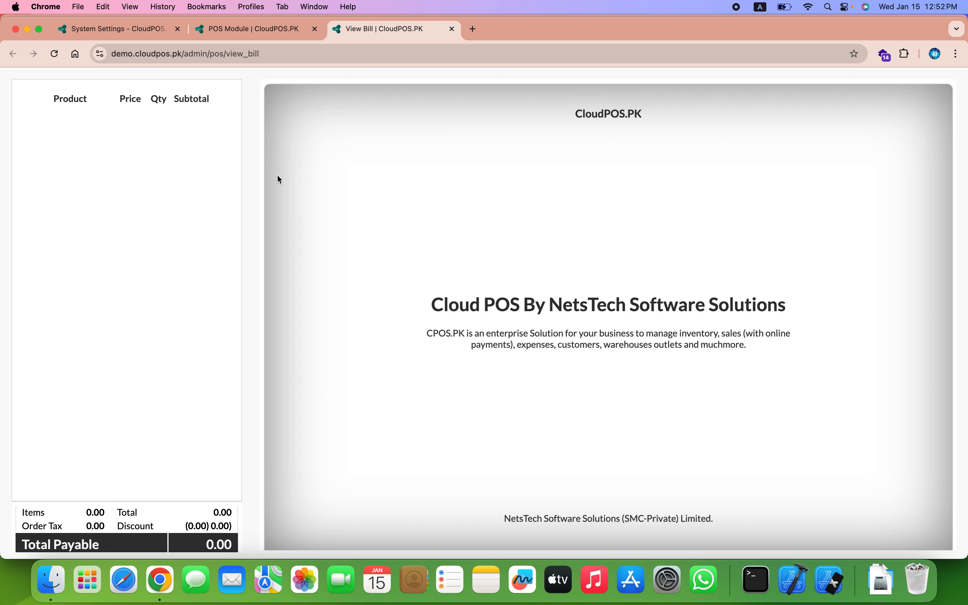
click(285, 26)
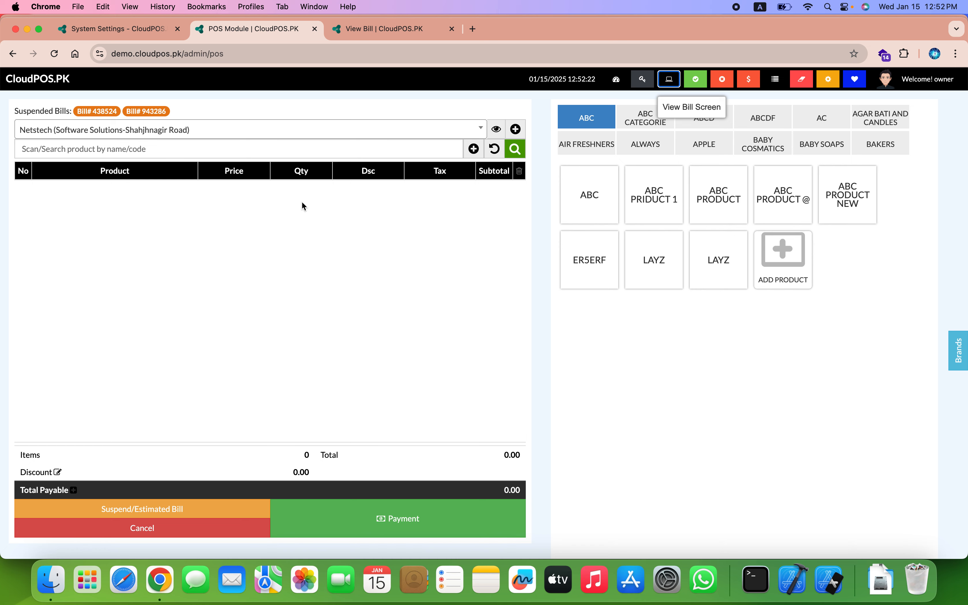
Add the product ABC to a new bill and suspend the sale without printing an estimate.
click(591, 203)
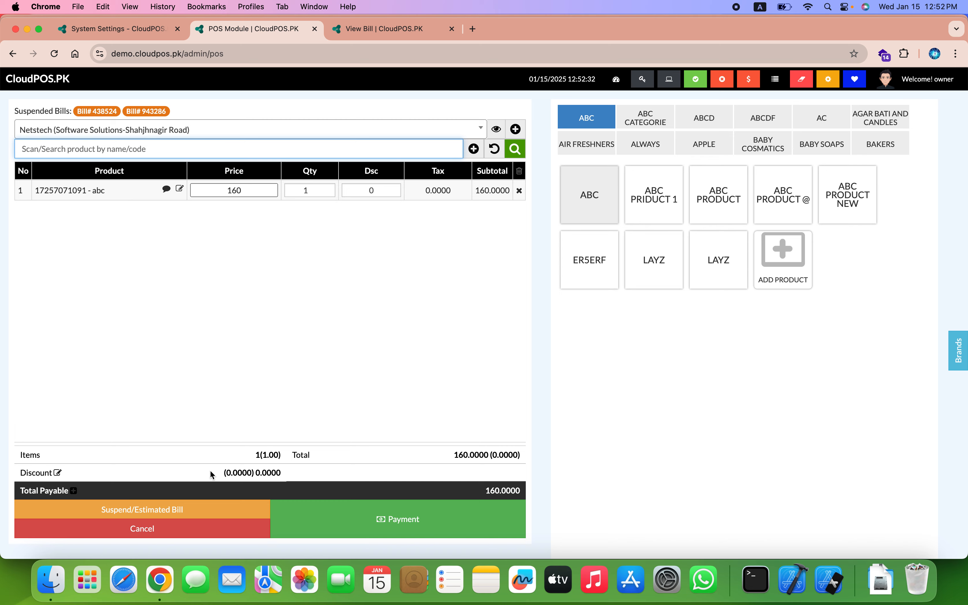
click(194, 511)
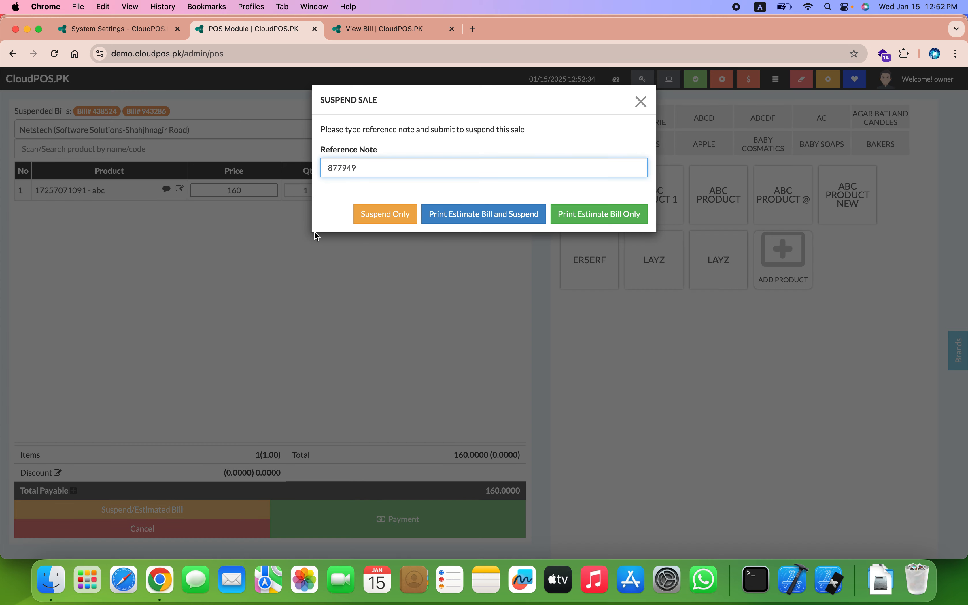
click(381, 216)
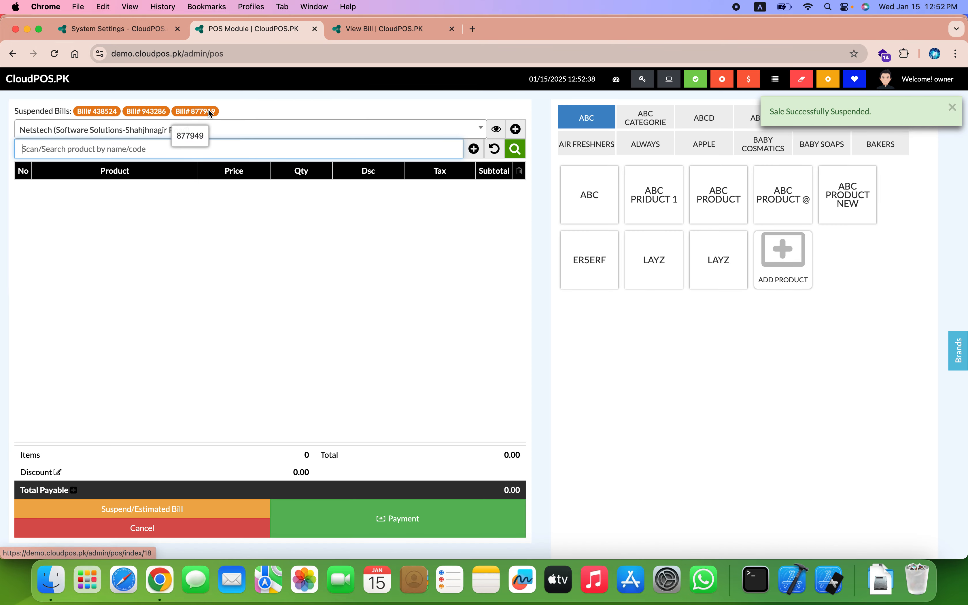
Load the most recently suspended bill and remove its abc product row.
click(209, 111)
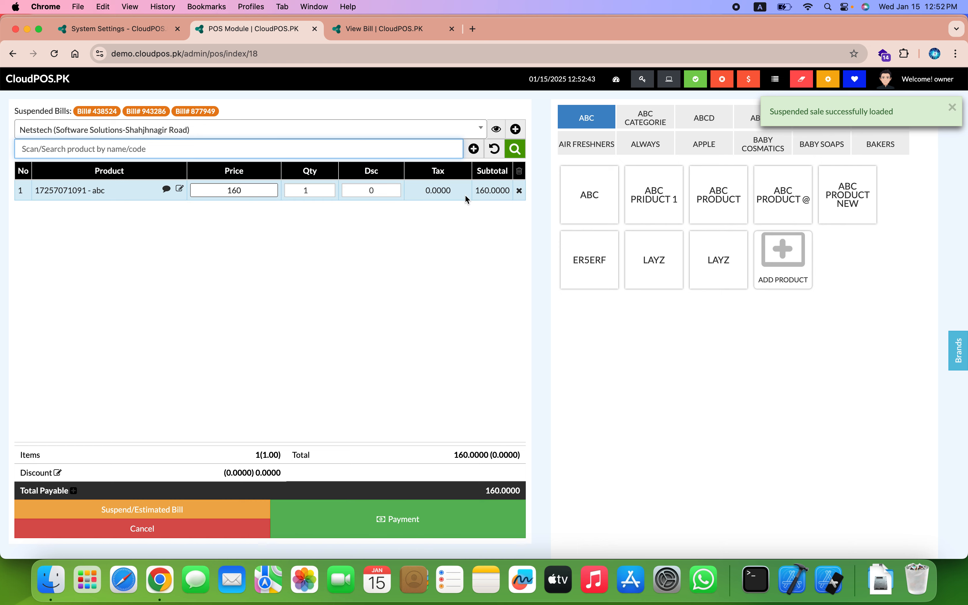
click(520, 191)
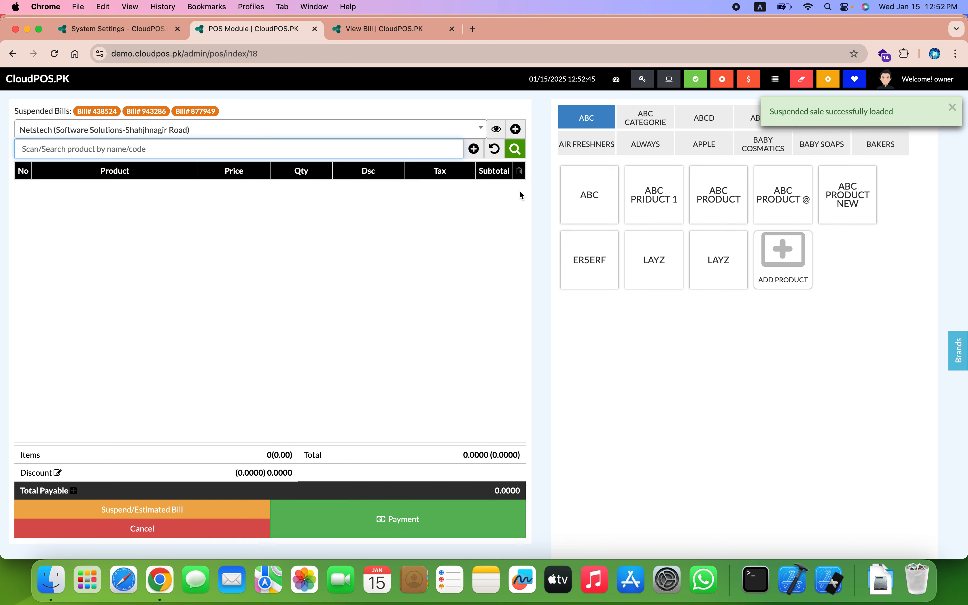
Add a new customer with the customer's name and phone number, keeping the default route.
click(519, 130)
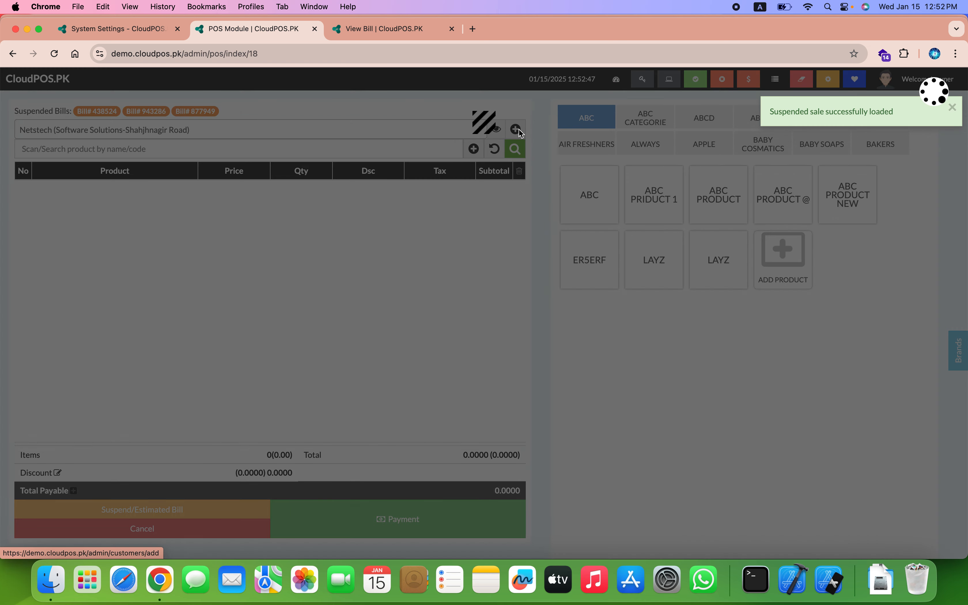
click(387, 170)
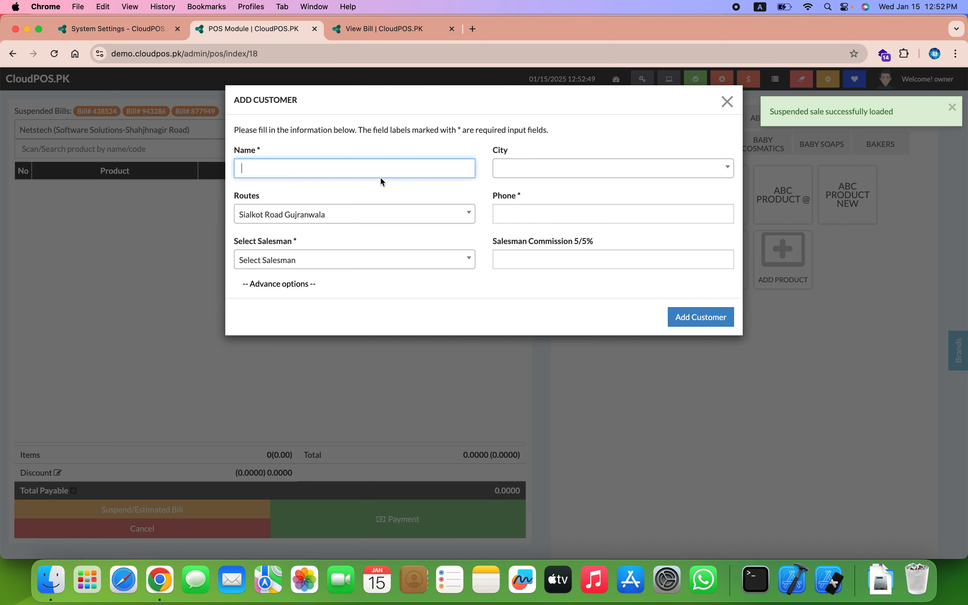
text(nadeem)
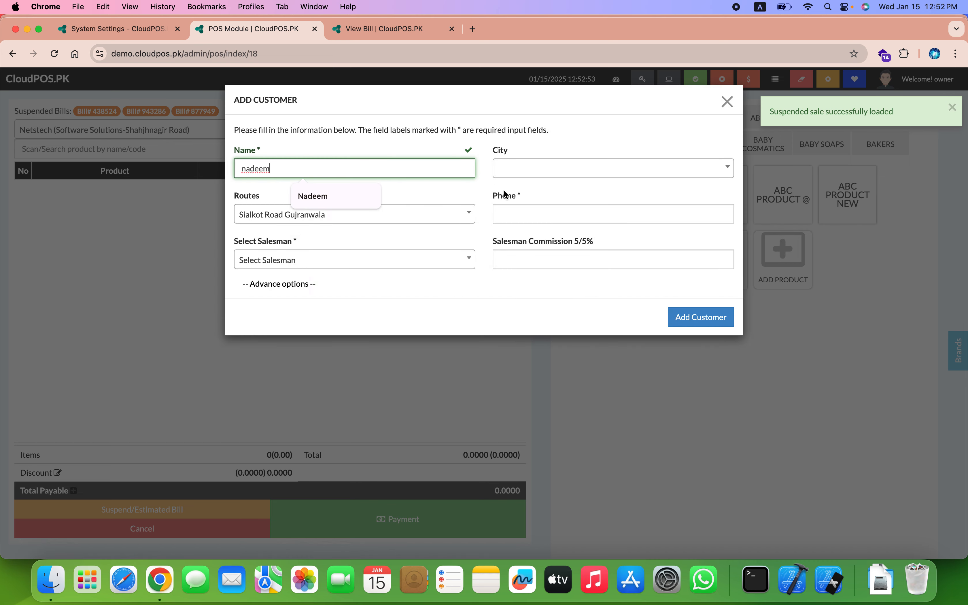
click(518, 205)
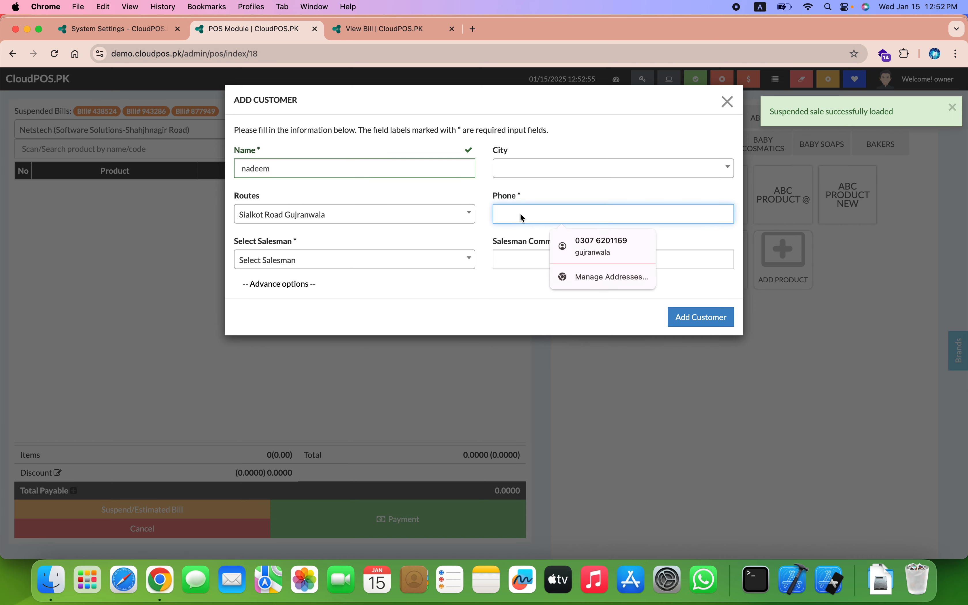
text(34567876)
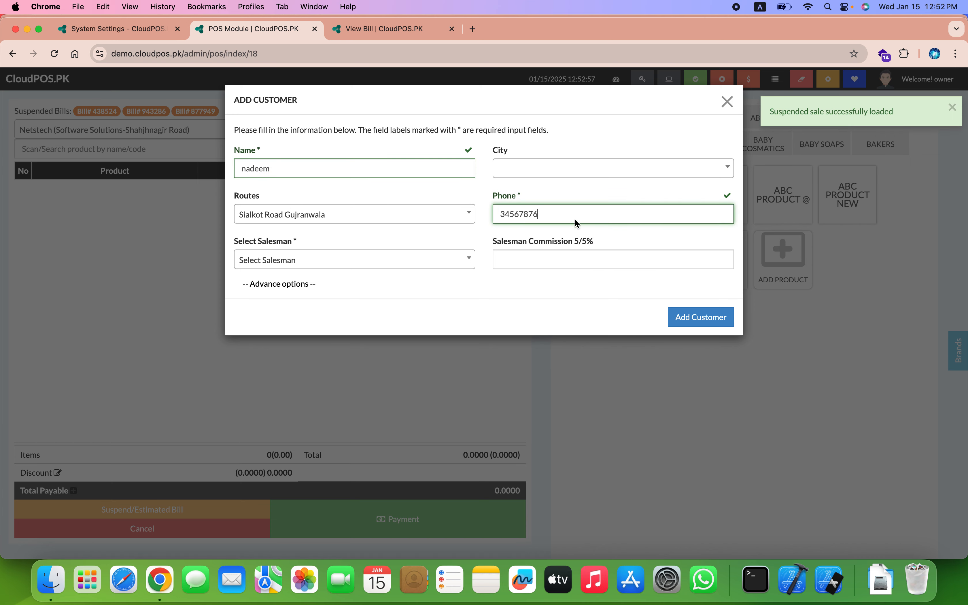
click(700, 310)
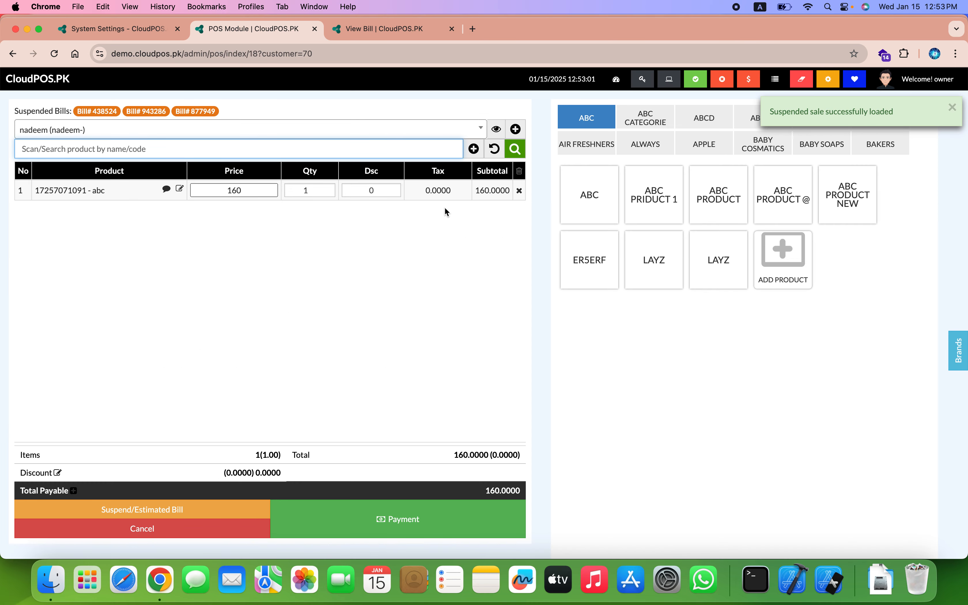
Change the loaded bill's customer to V111 (CASH) and open the options for suspending the sale.
click(276, 132)
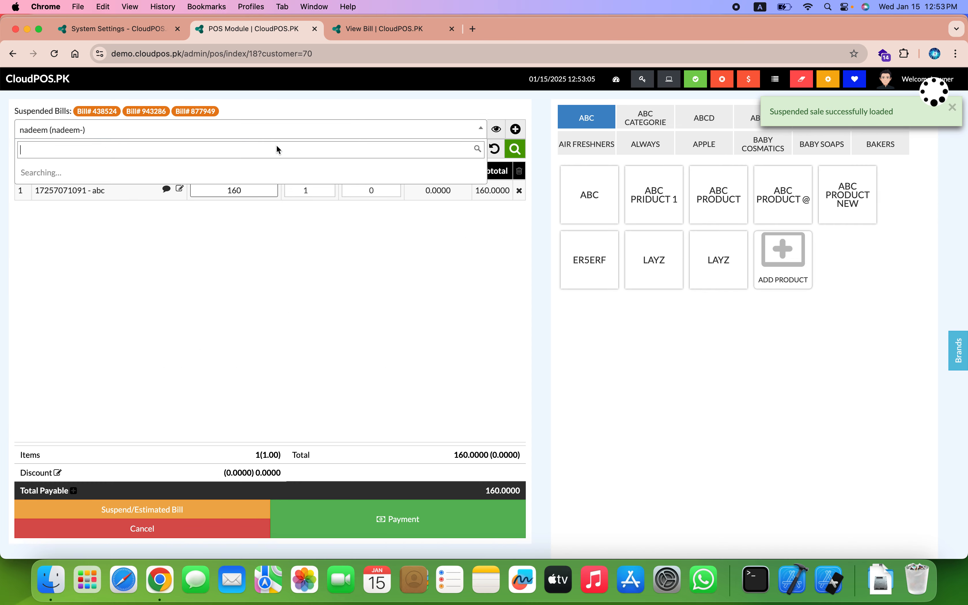
text(ash)
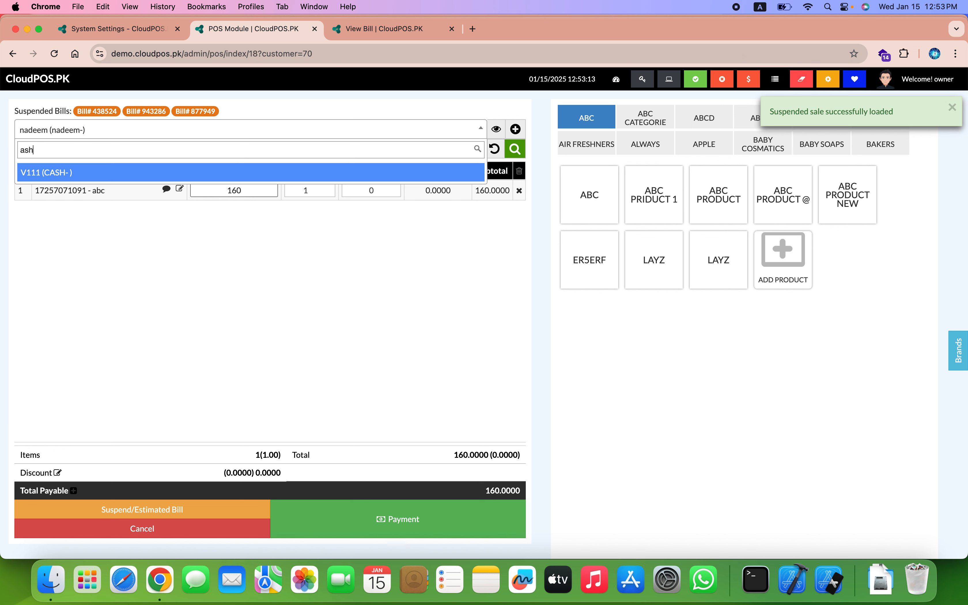
key(Return)
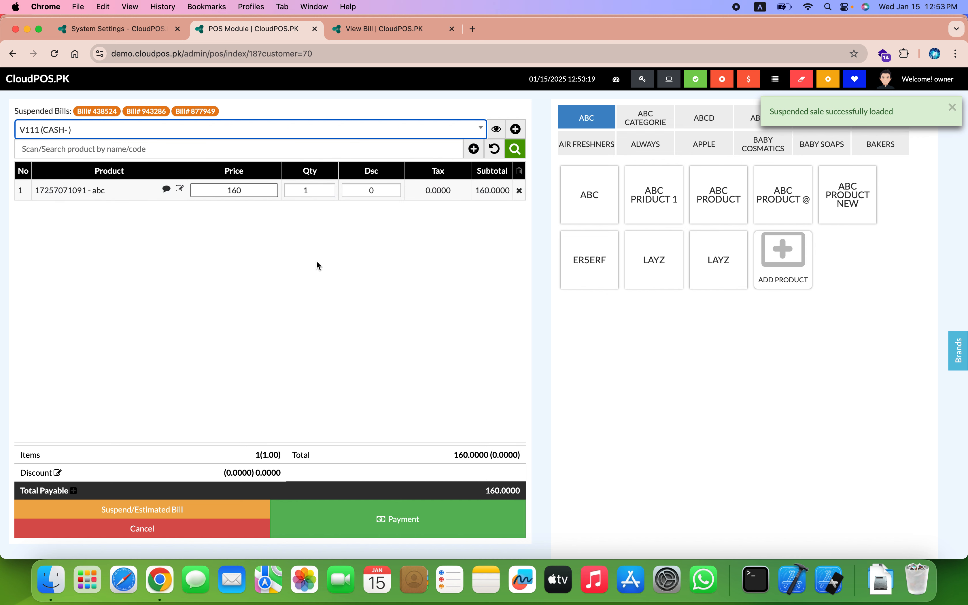
click(270, 344)
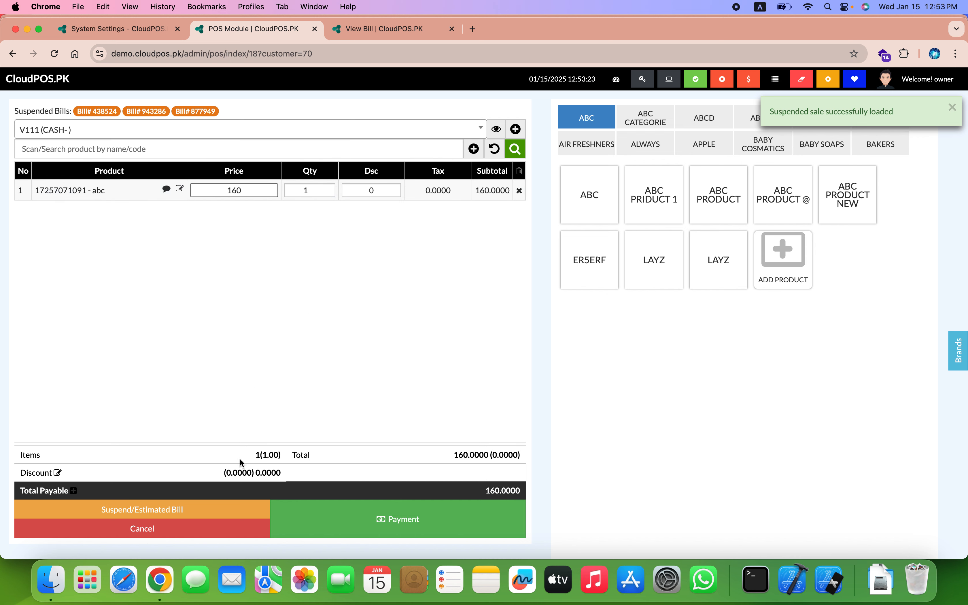
click(213, 513)
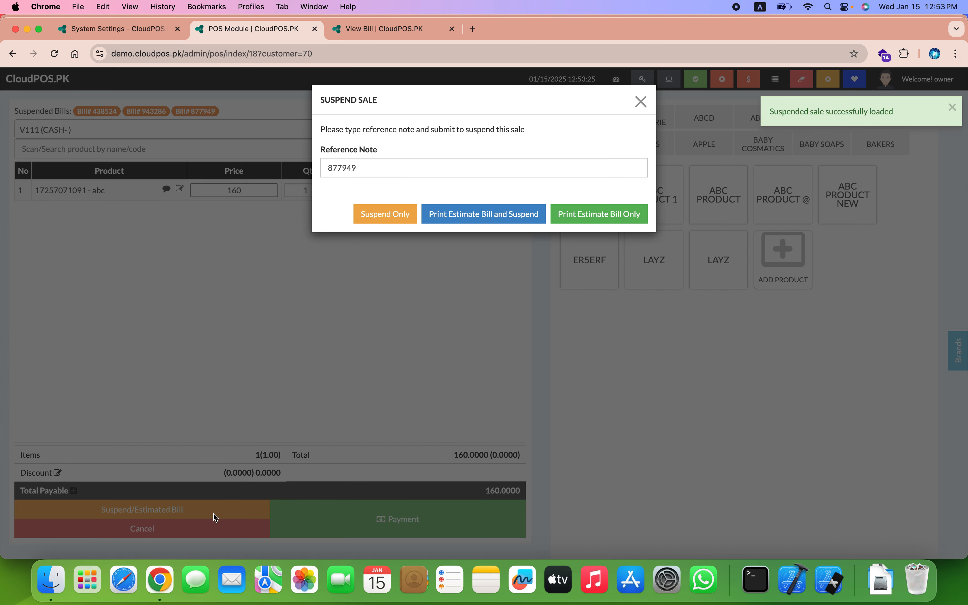
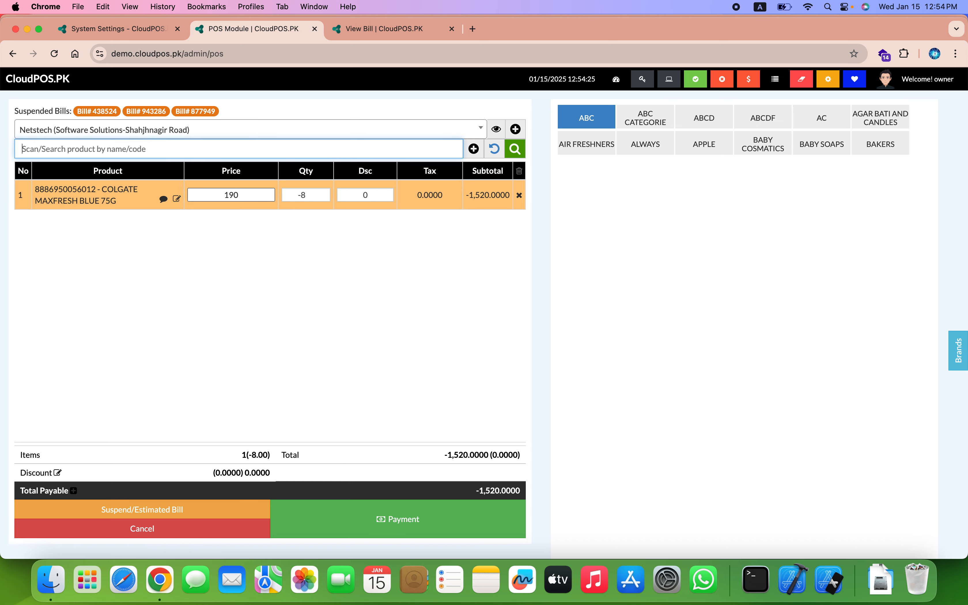
Add the product COLGATE MAXFRESH GREEN 125G to the bill with a quantity of 78.
text(c)
key(Down)
key(Down)
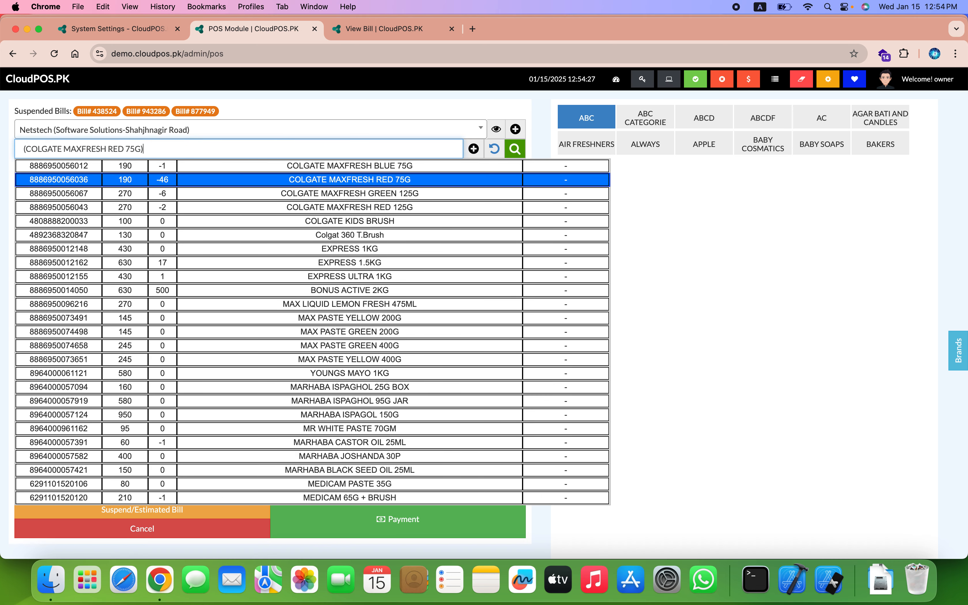
key(Down)
key(Return)
text(78)
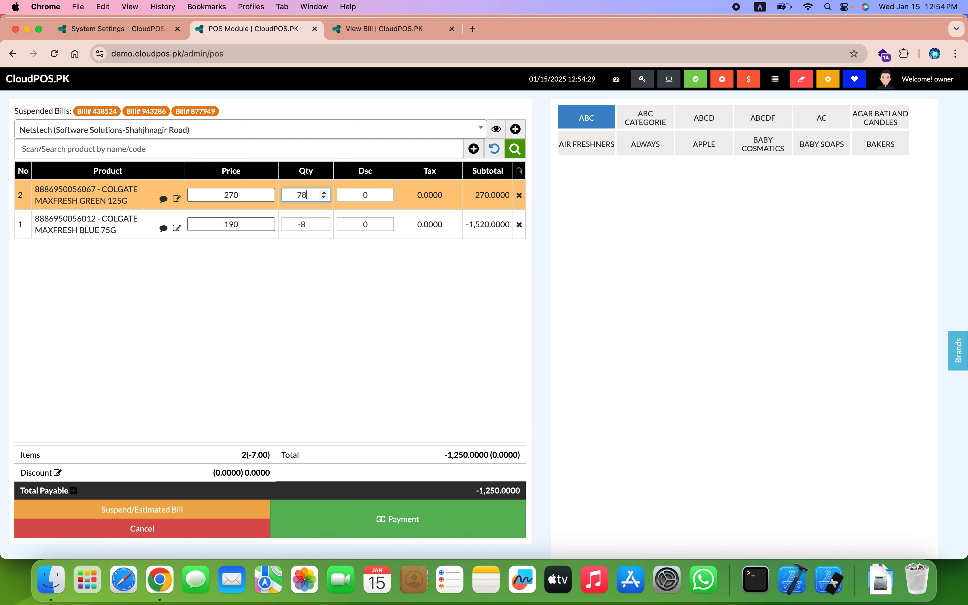
key(Return)
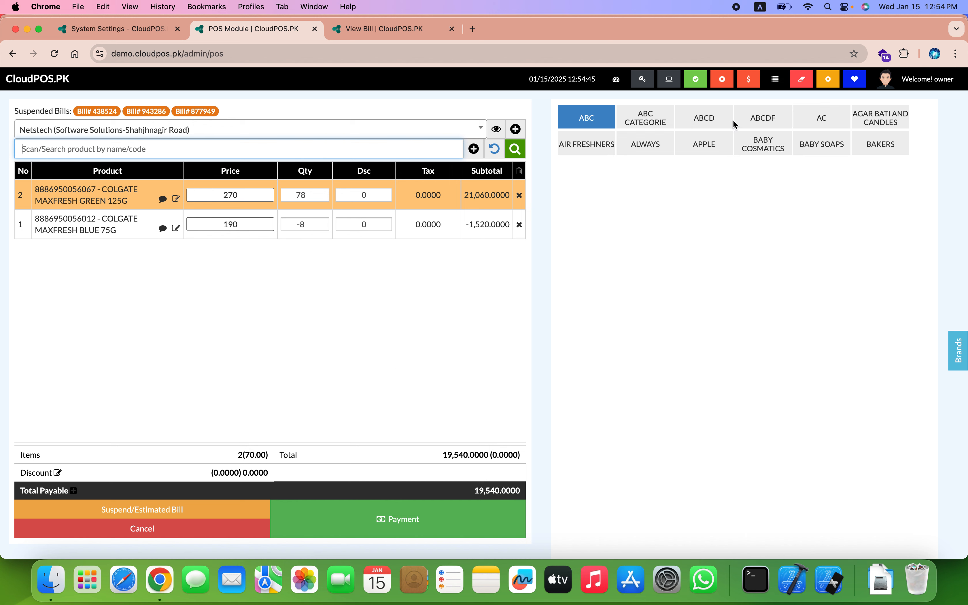
Enable Subtotal Editable in the POS settings and save them.
click(829, 79)
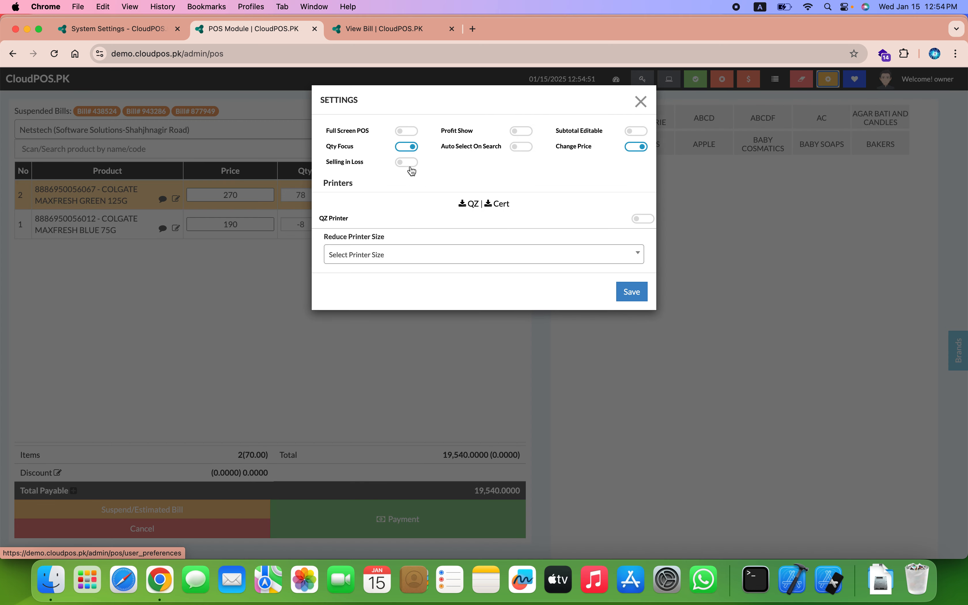
click(586, 131)
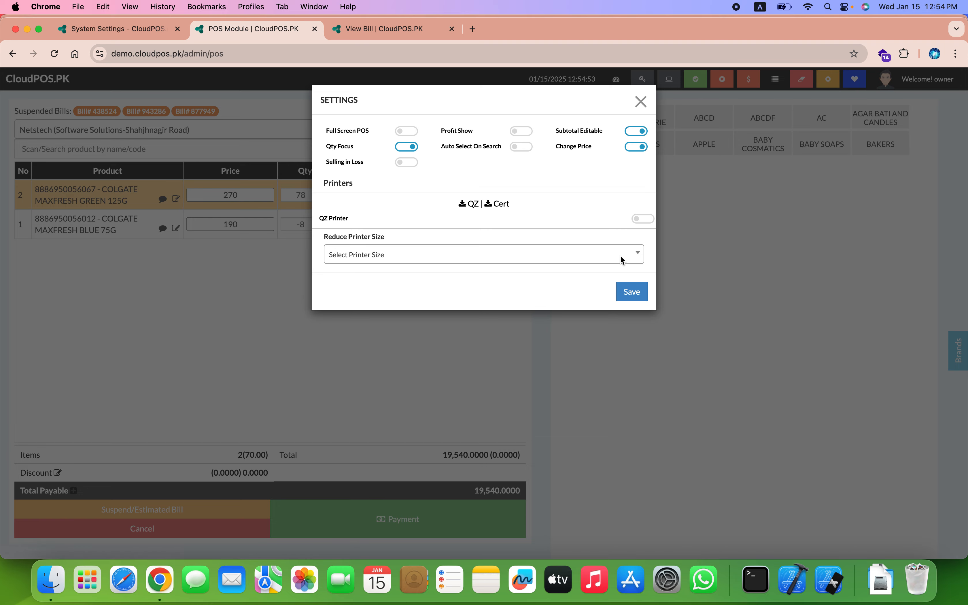
click(634, 293)
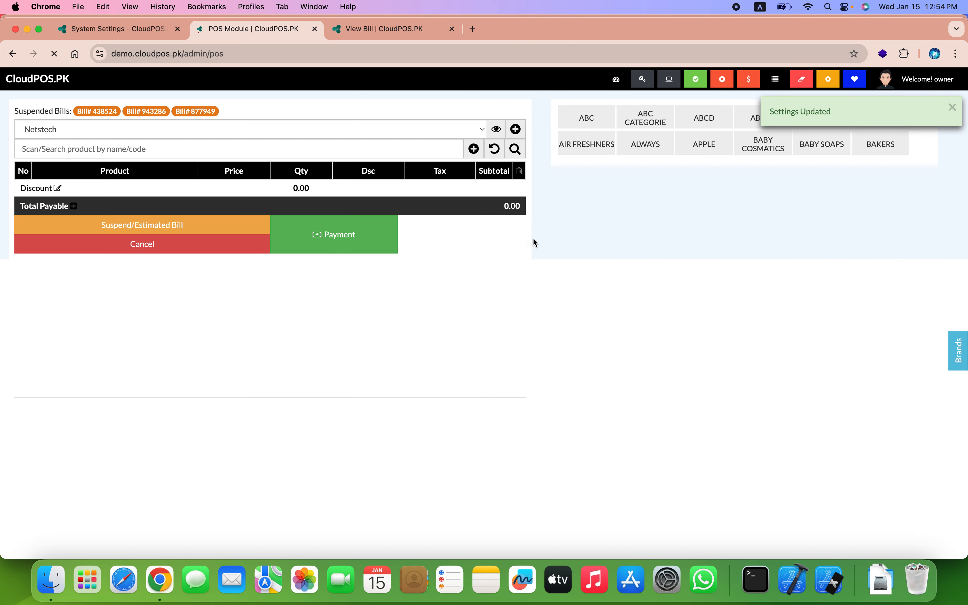
Set the subtotal of the COLGATE MAXFRESH GREEN 125G row to 500 and select its quantity for checking.
click(494, 196)
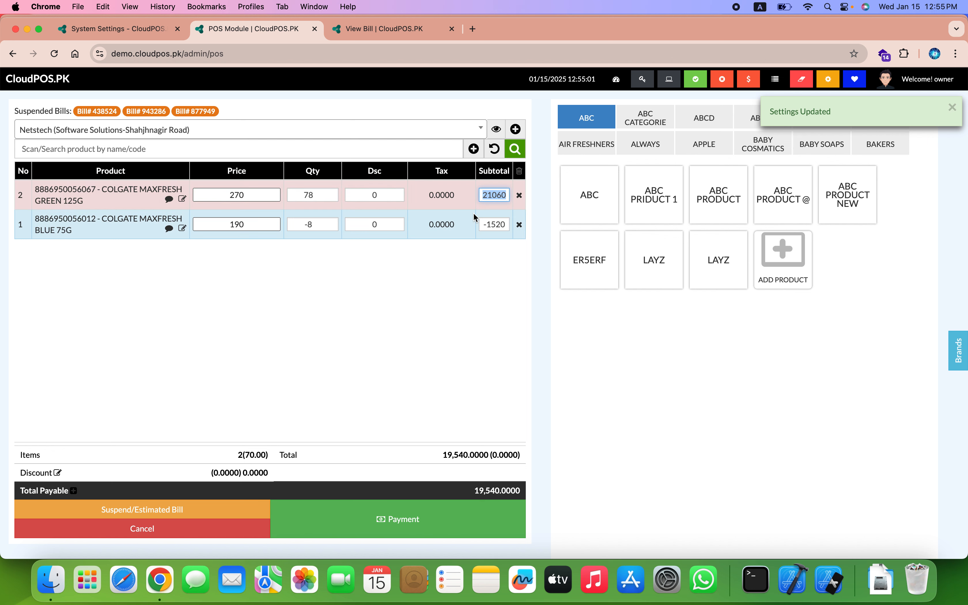
text(500)
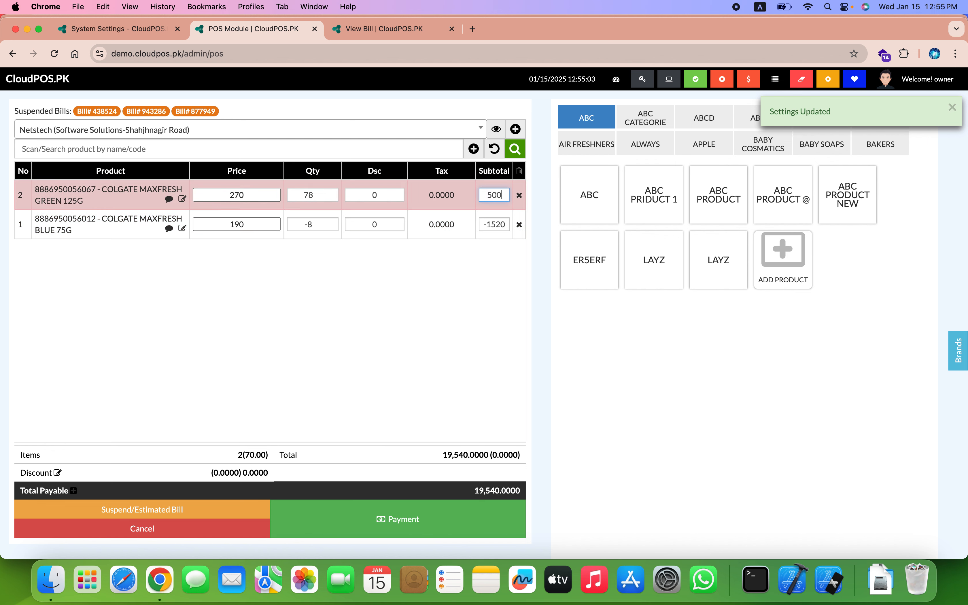
key(Return)
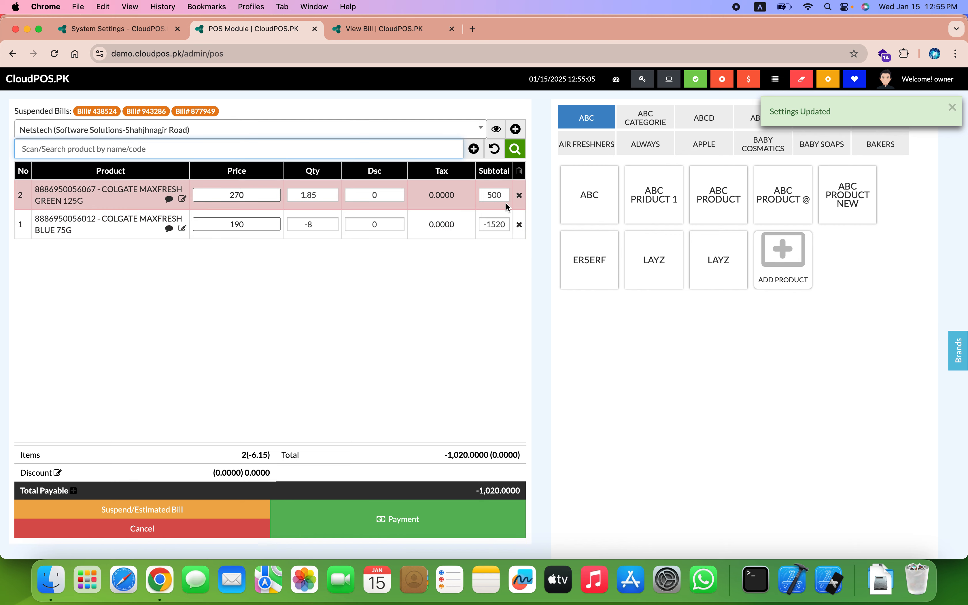
click(304, 196)
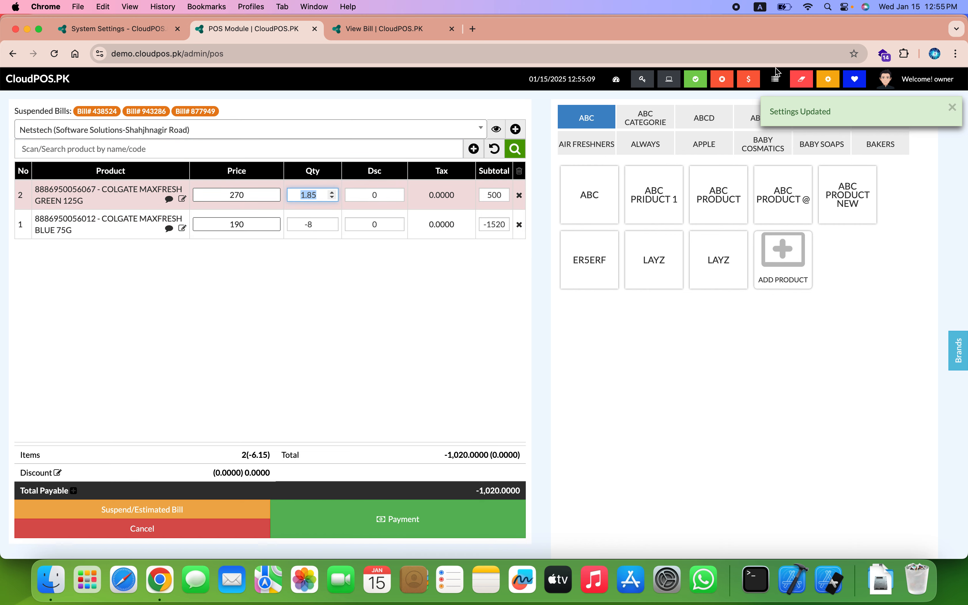
Enable Profit Show in the POS settings and save them.
click(828, 79)
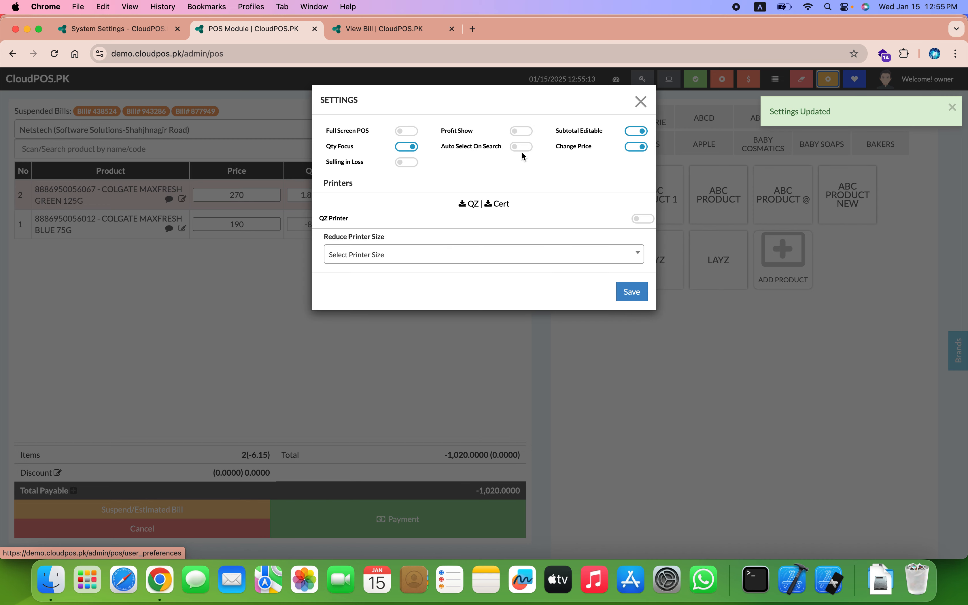
click(520, 132)
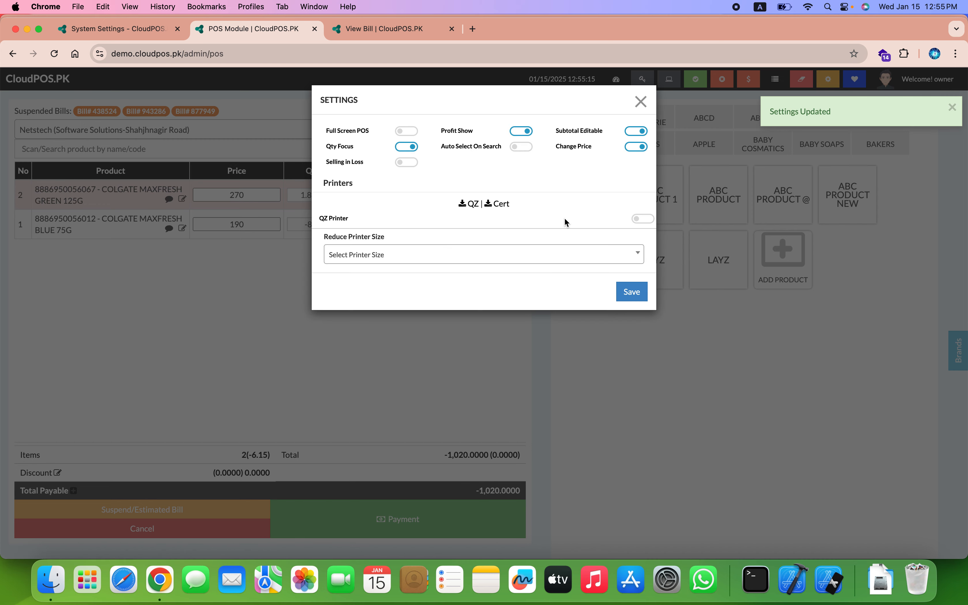
click(632, 292)
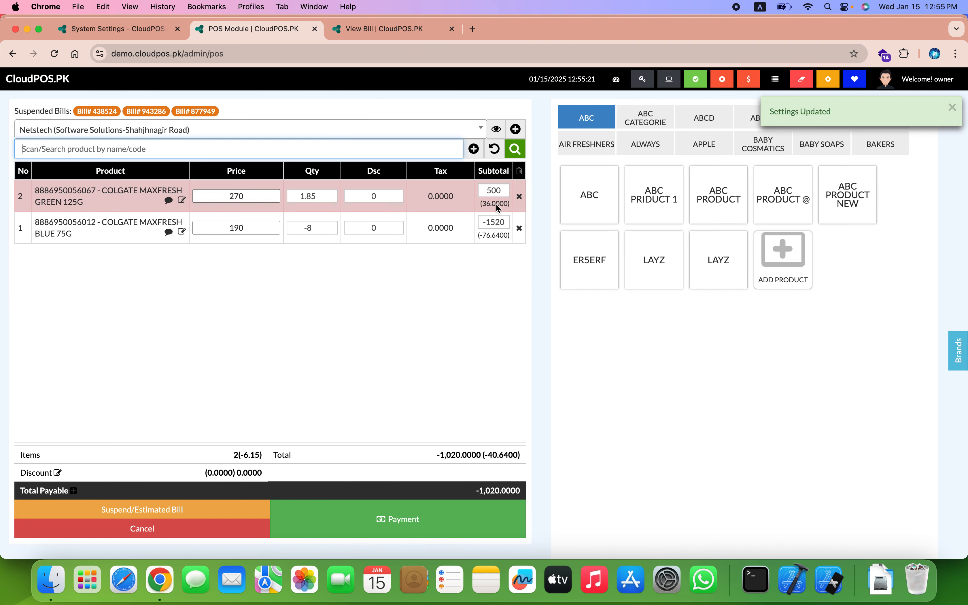
Apply a discount of 35 to the COLGATE MAXFRESH GREEN 125G row.
click(380, 198)
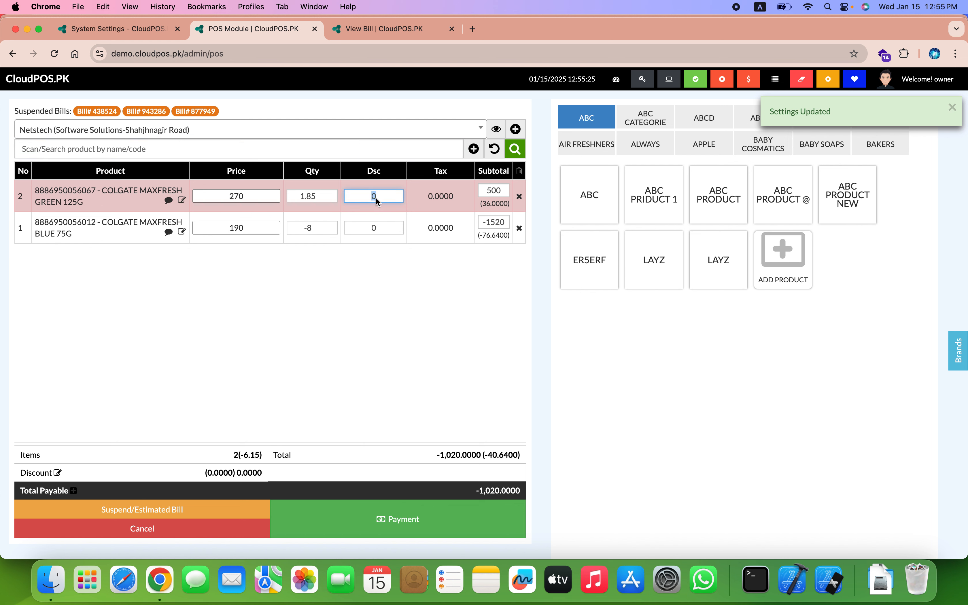
text(35)
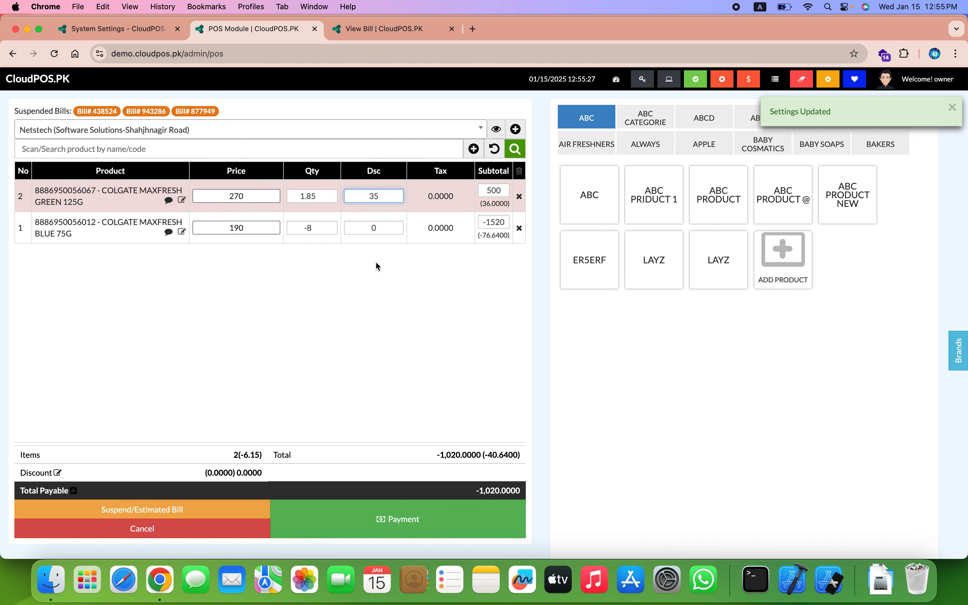
key(Return)
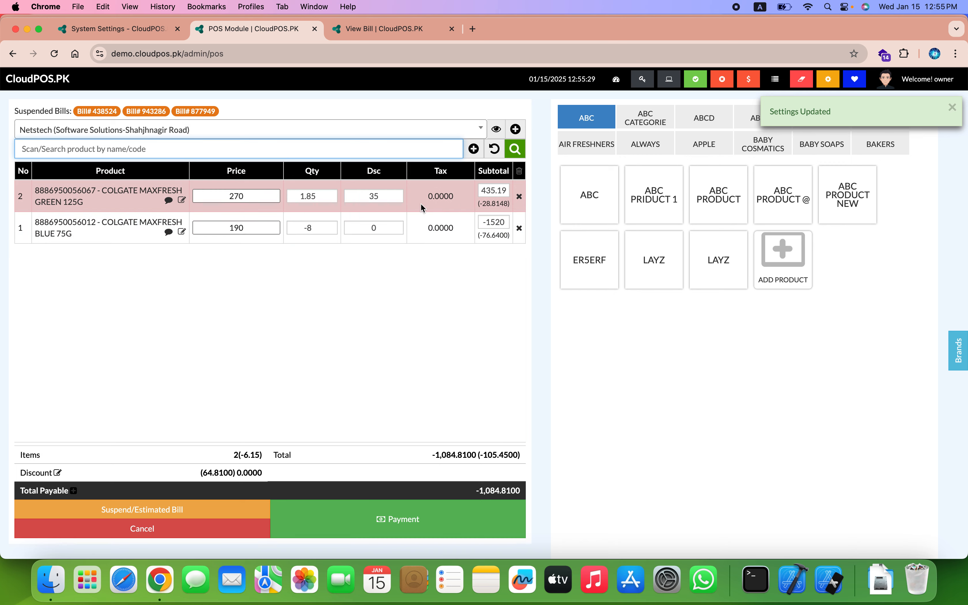
click(383, 197)
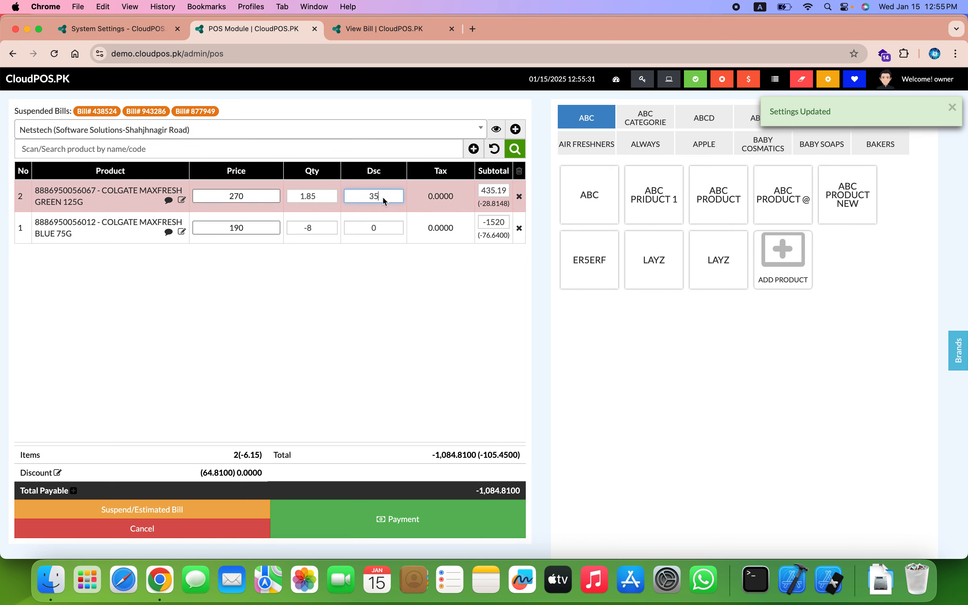
Enable Full Screen POS in the POS settings and save them.
click(827, 83)
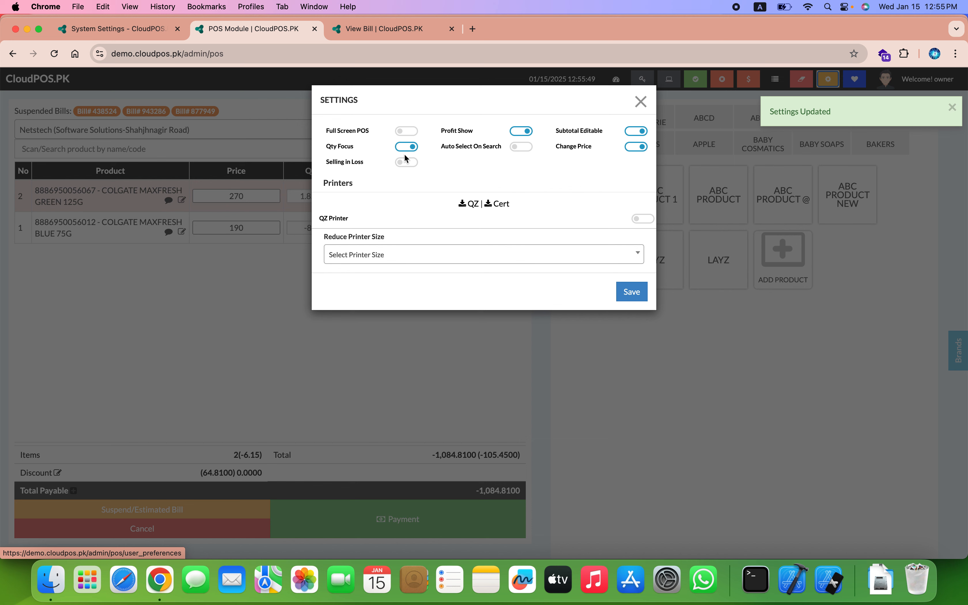
click(362, 132)
click(631, 293)
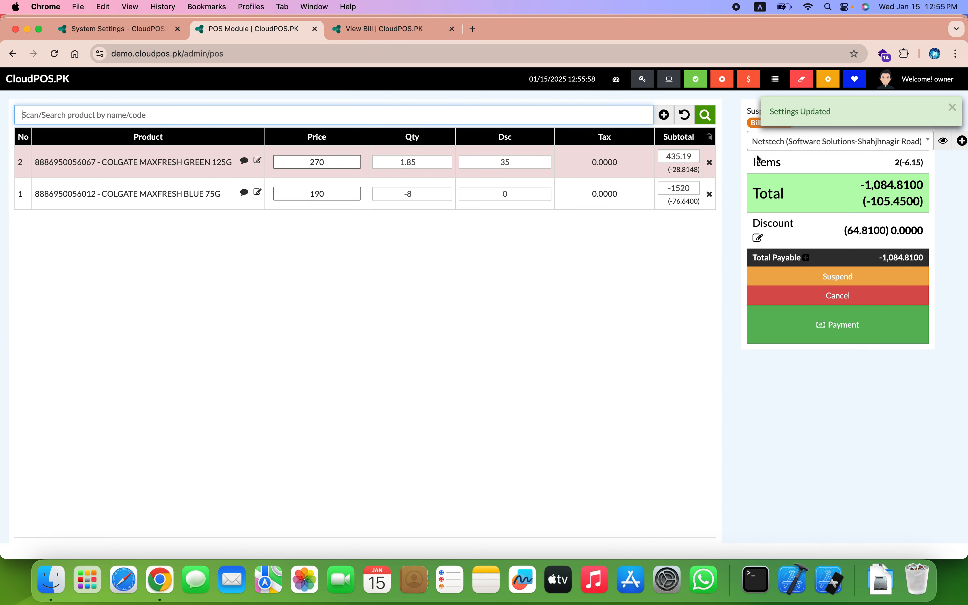
Disable Full Screen POS in the POS settings and save the change.
click(824, 84)
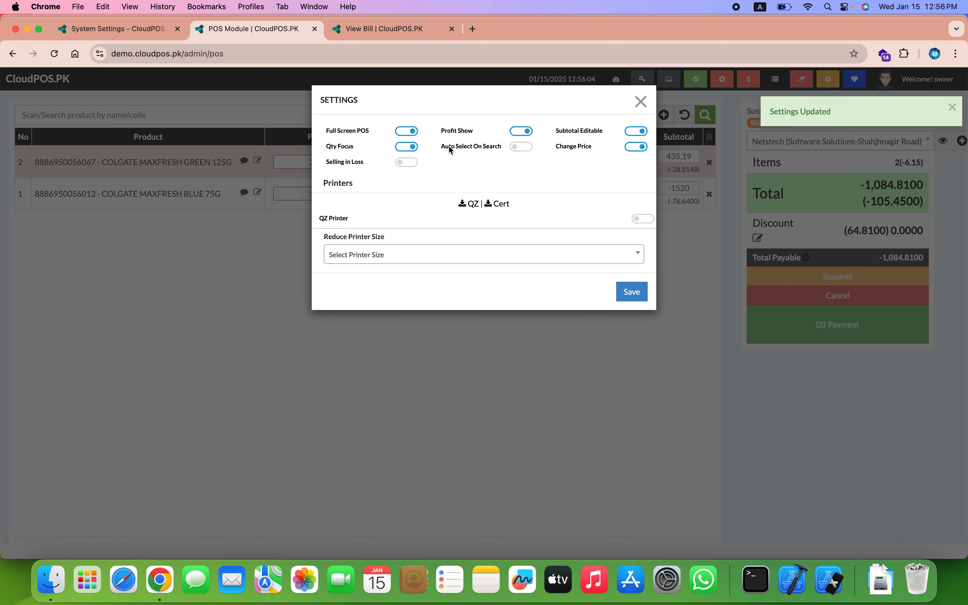
click(407, 131)
click(643, 298)
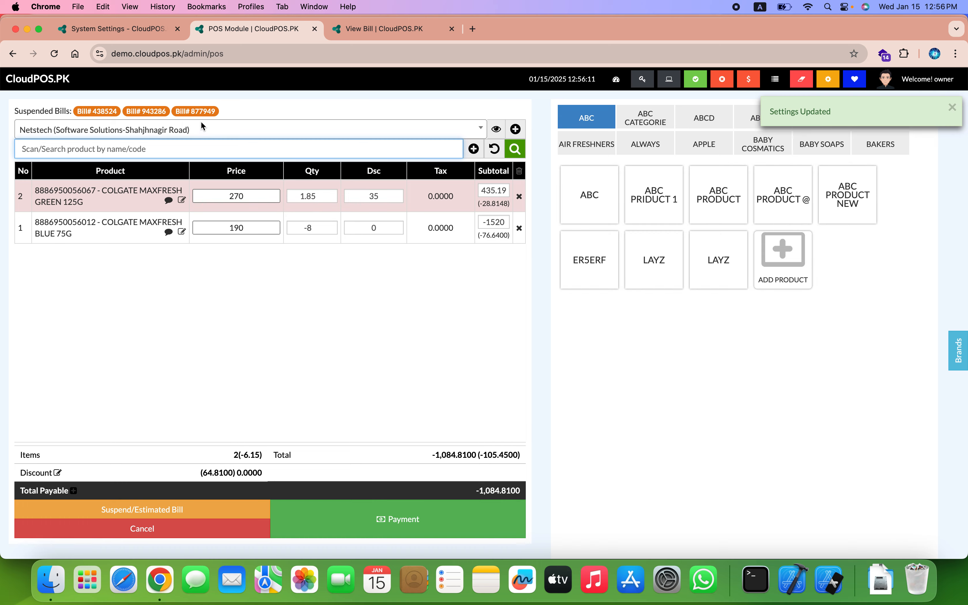
Load the most recently suspended bill and cancel it, confirming the cancellation.
click(207, 112)
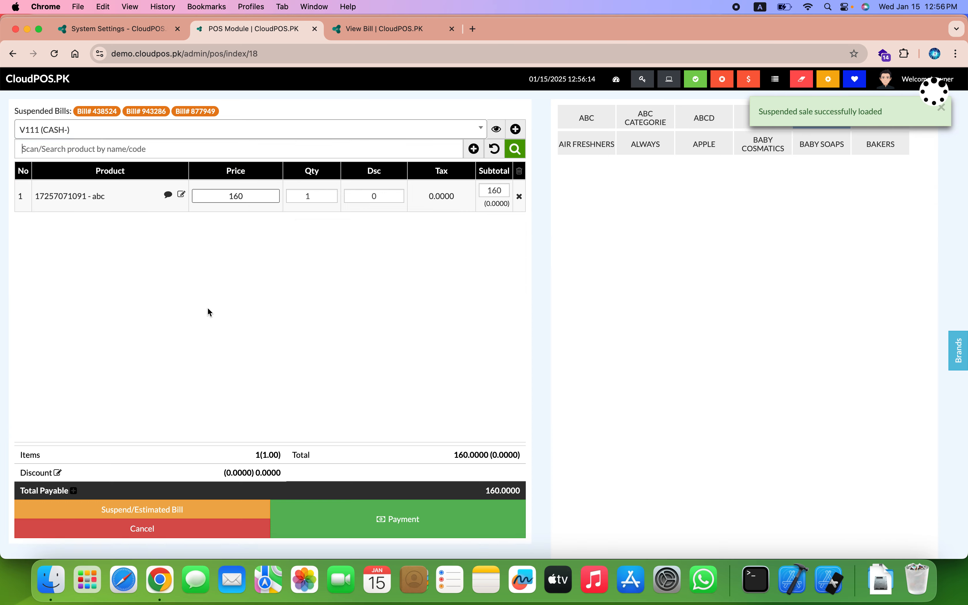
click(167, 532)
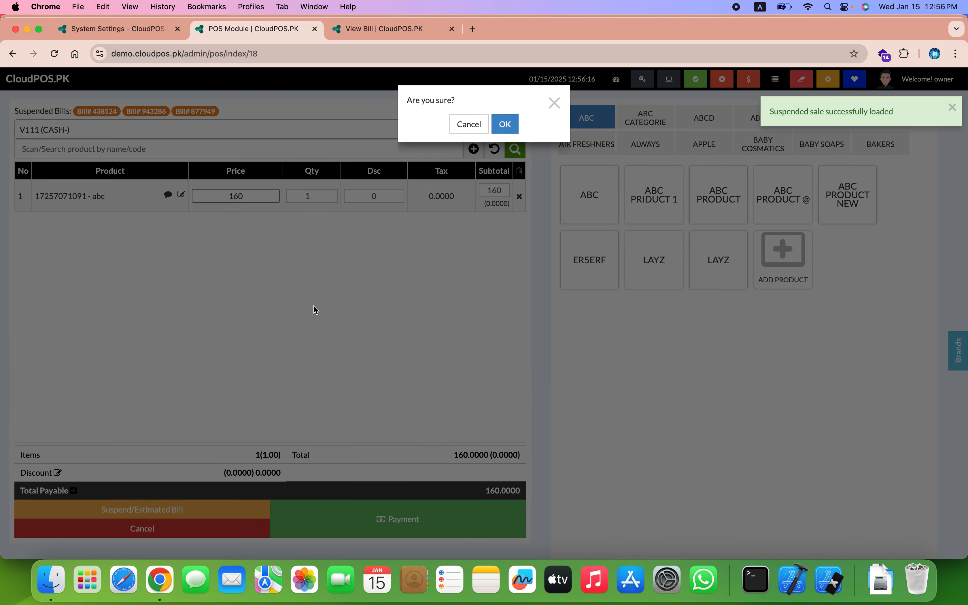
click(499, 130)
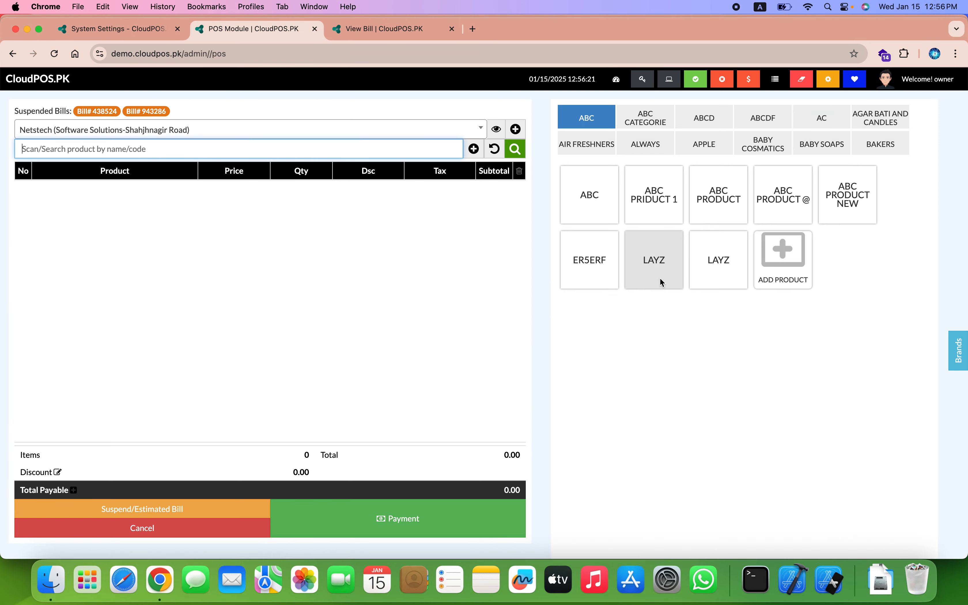
Load the most recent sale from the sales list into the POS as a return.
click(857, 80)
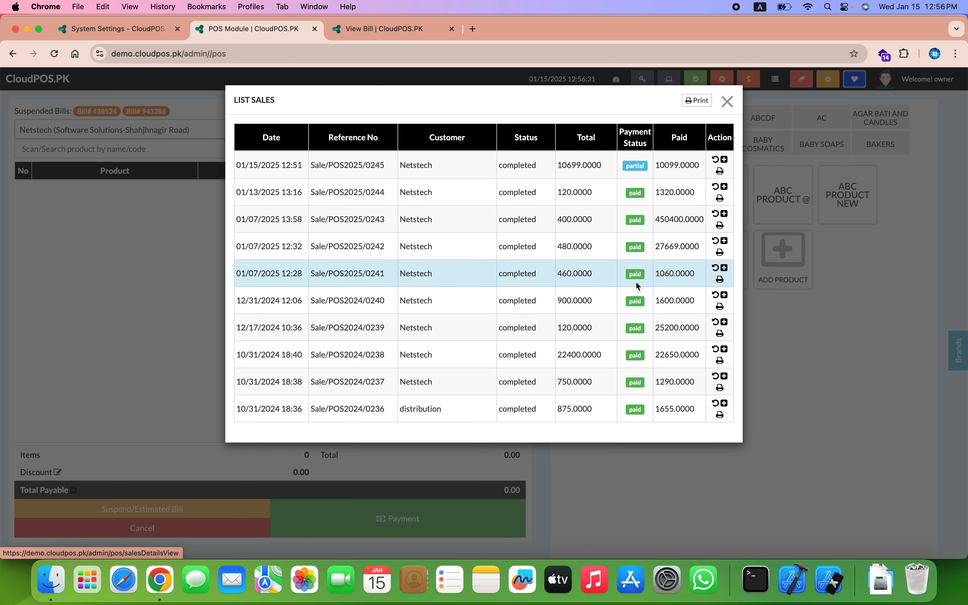
click(716, 161)
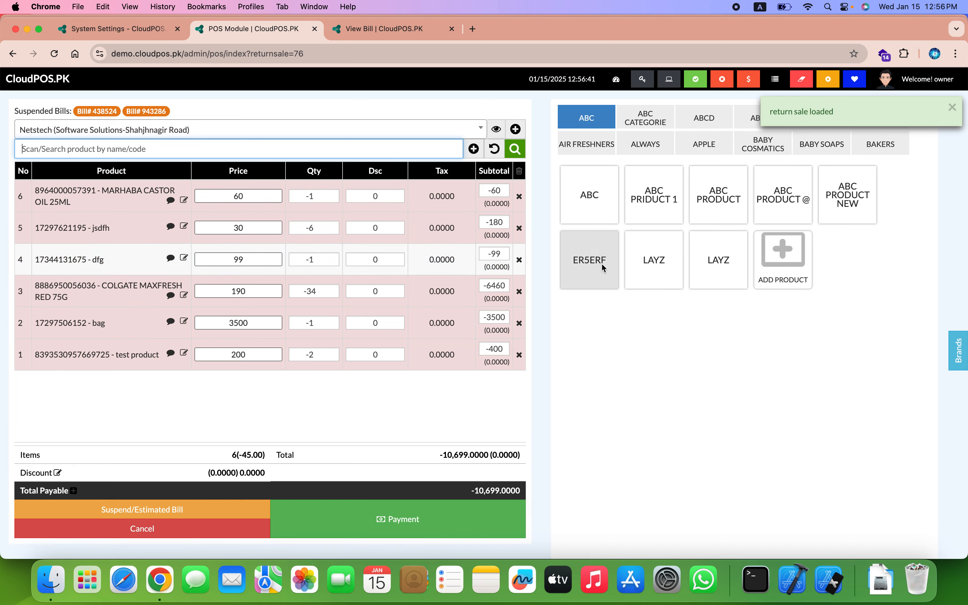
Reopen the sales list and duplicate the most recent sale into a new bill.
click(829, 79)
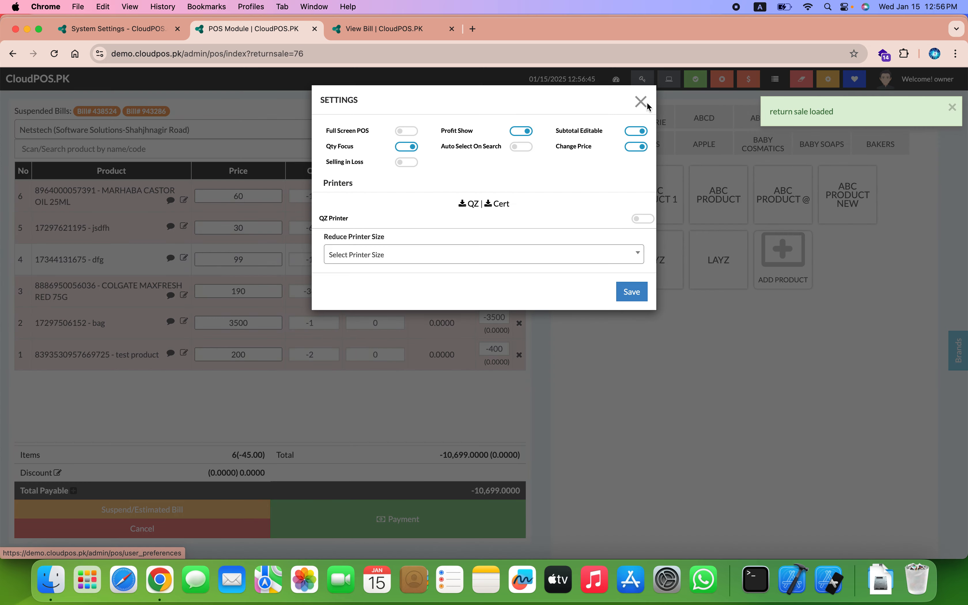
click(641, 103)
click(858, 82)
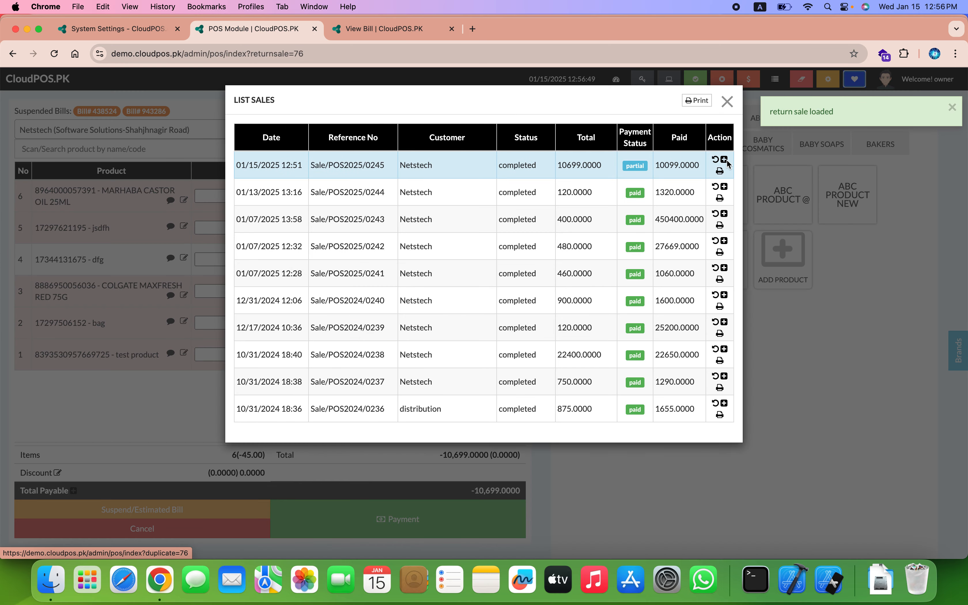
click(727, 159)
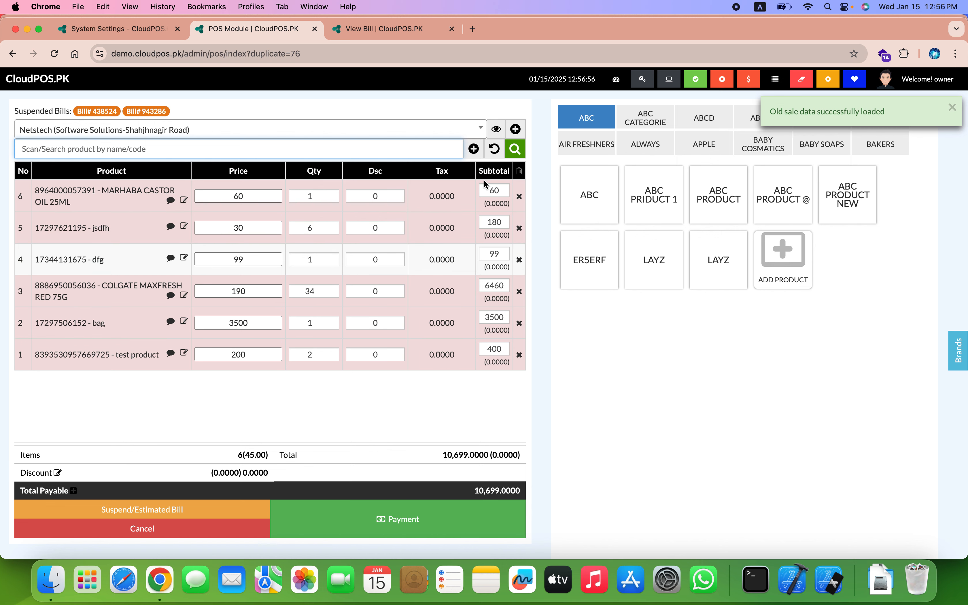
Remove all the products from the duplicated bill, one row at a time.
click(519, 196)
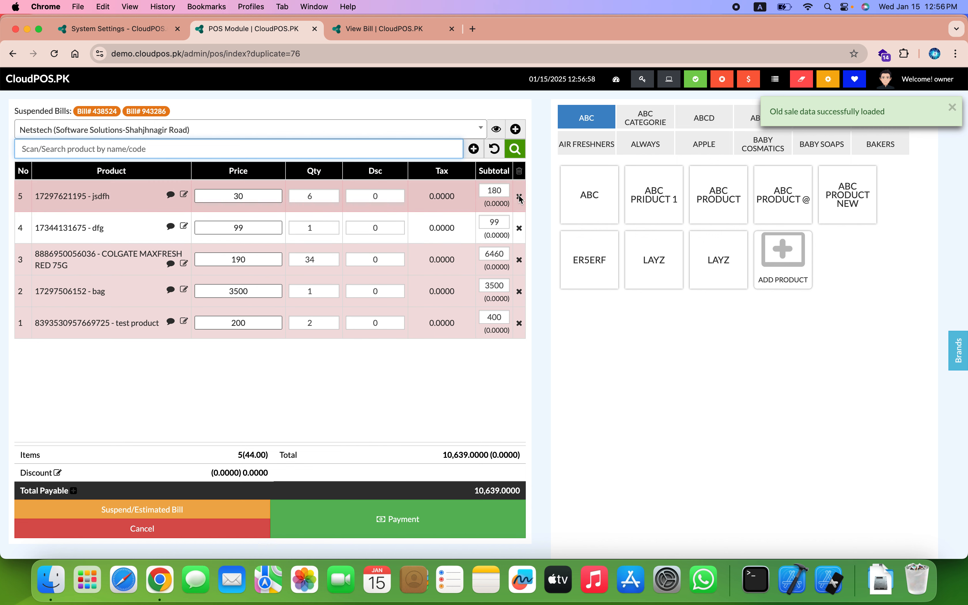
click(520, 196)
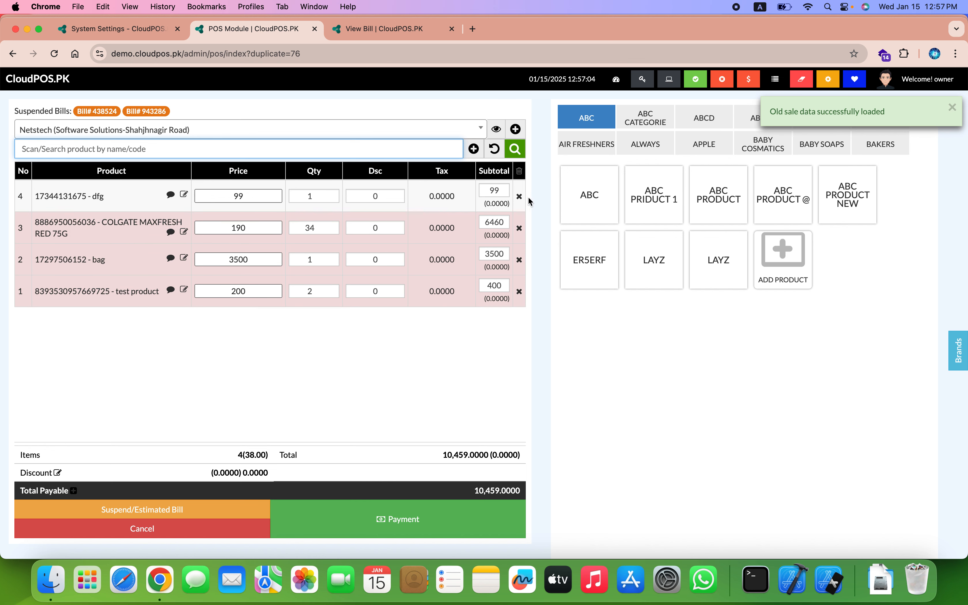
click(519, 198)
click(519, 198)
click(519, 198)
click(519, 198)
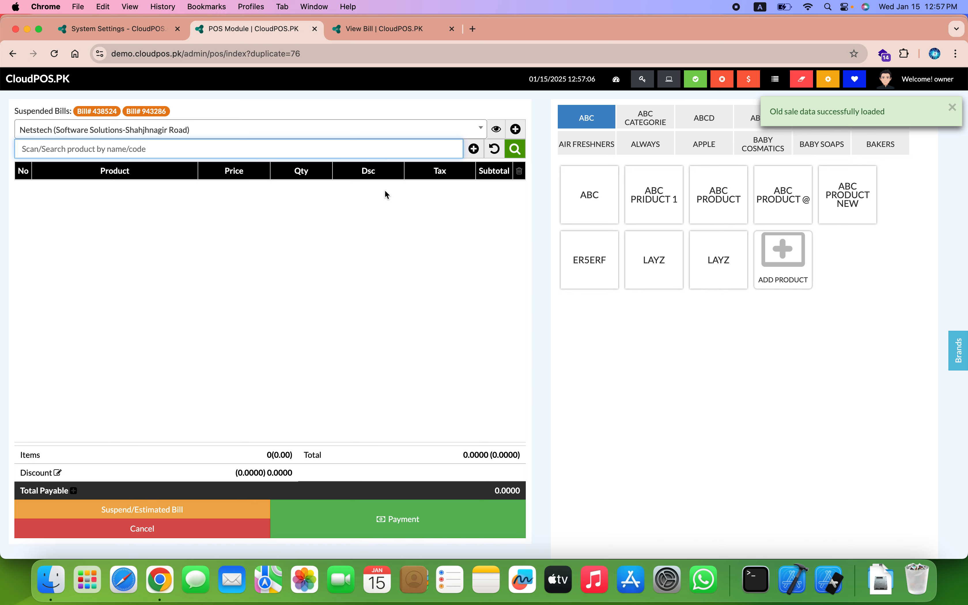
In the sales system settings, set Accept Credit Amount on POS to Yes under POS Configuration.
click(136, 29)
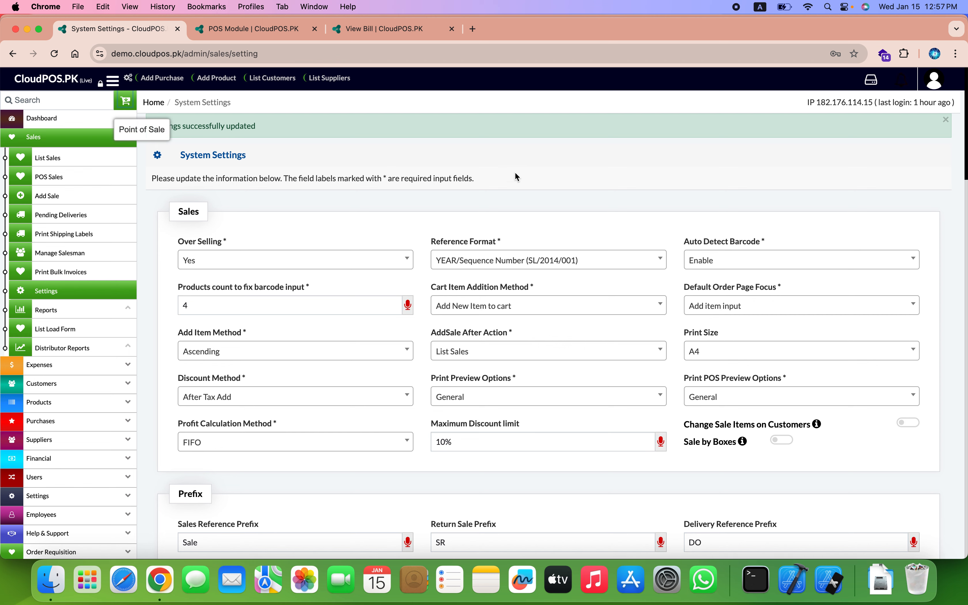
scroll(567, 305, down, 6)
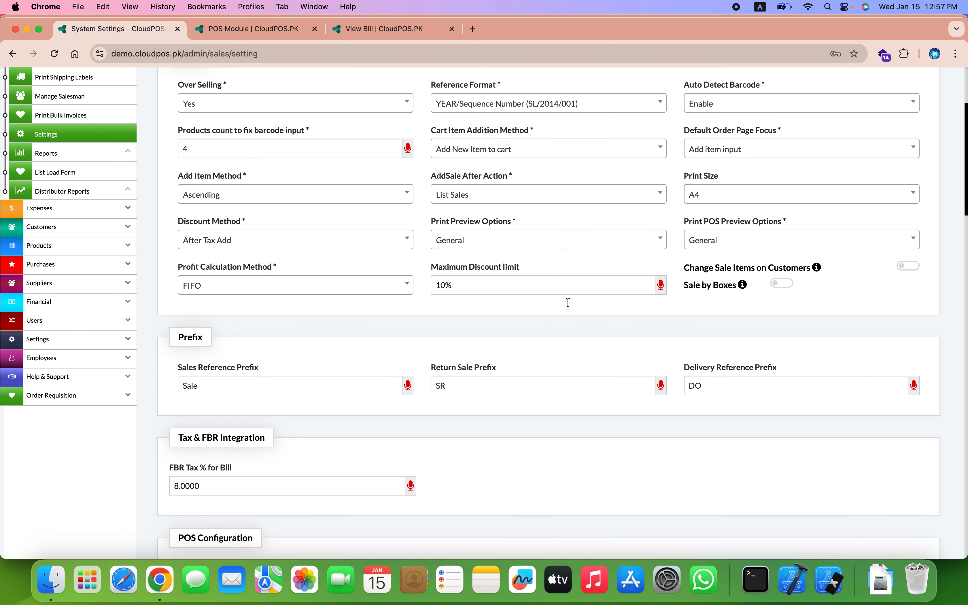
scroll(568, 303, down, 7)
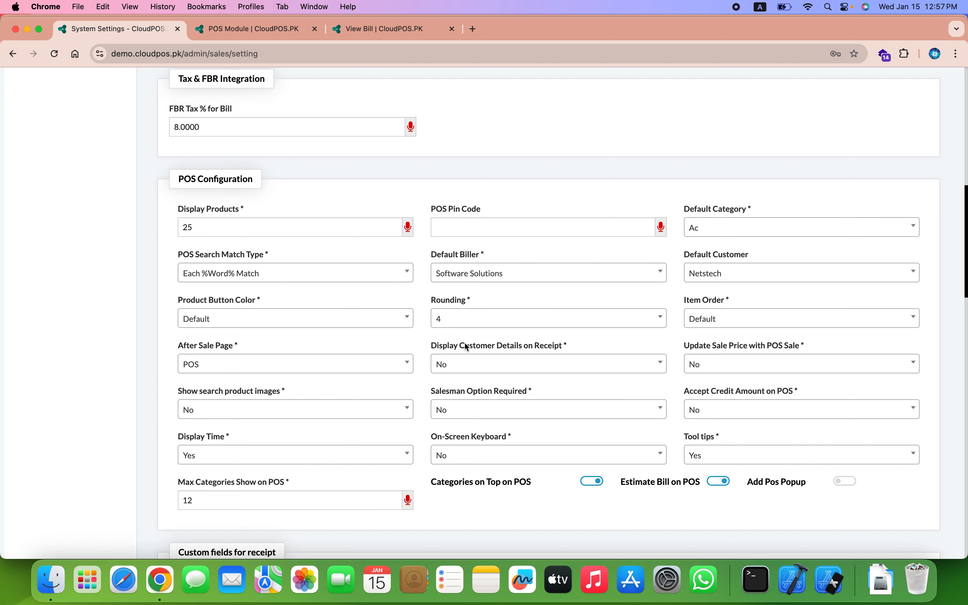
click(334, 277)
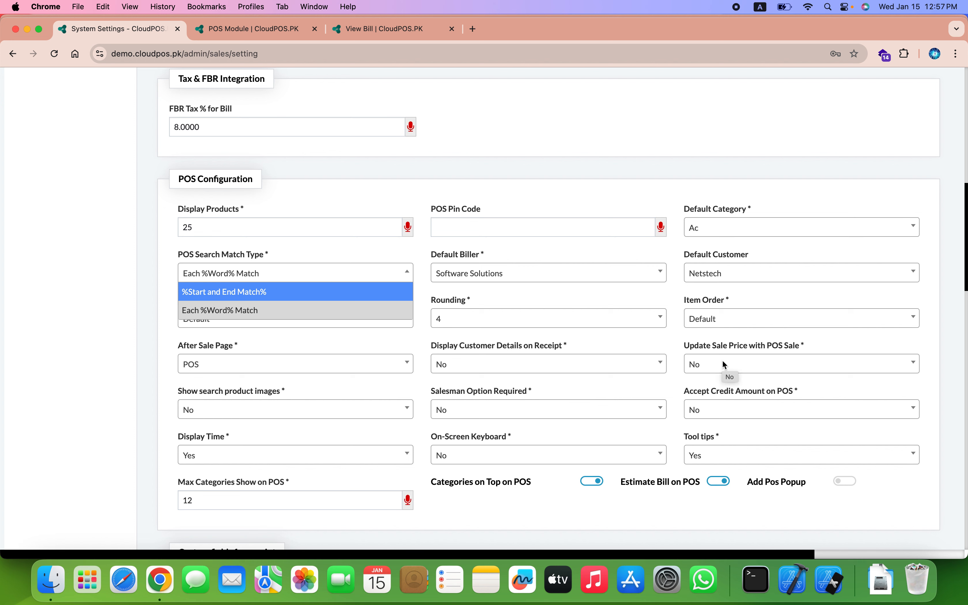
click(716, 401)
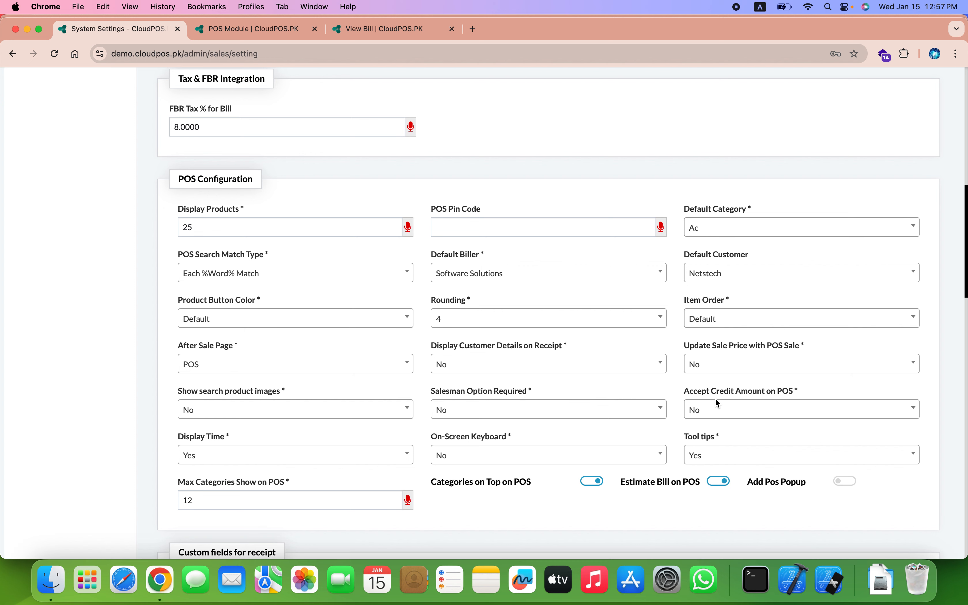
click(714, 407)
click(709, 438)
click(509, 411)
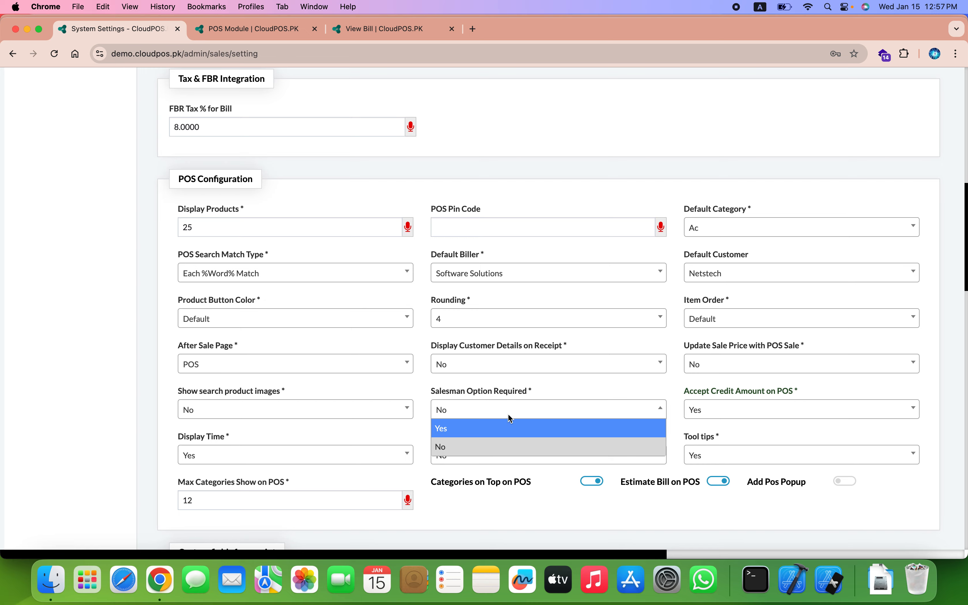
click(510, 416)
Turn off Selling In Loss, Subtotal Editable and Profit Show in the User Preferences section and update the settings.
scroll(508, 414, down, 5)
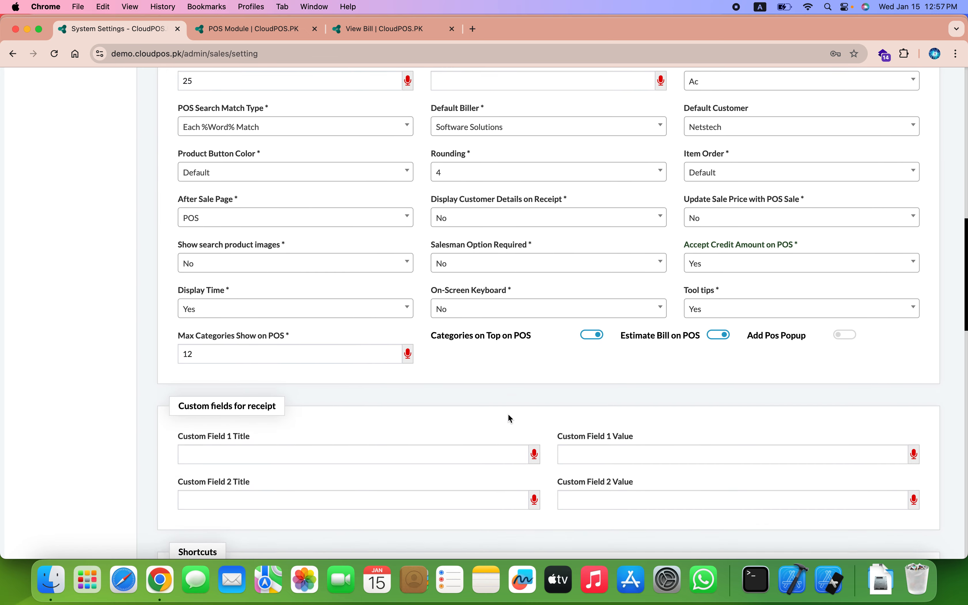
scroll(508, 415, down, 12)
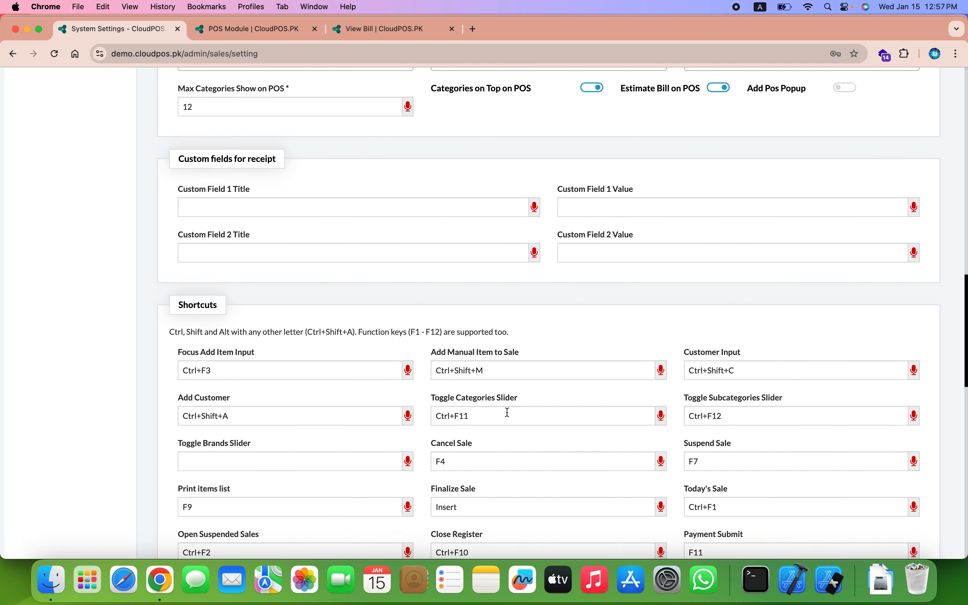
scroll(508, 413, down, 9)
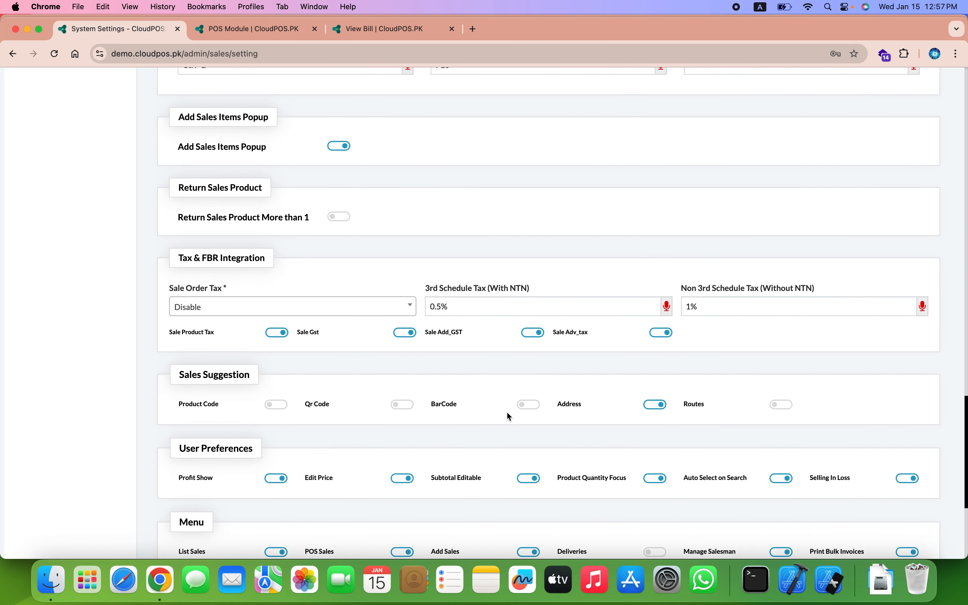
scroll(507, 412, up, 1)
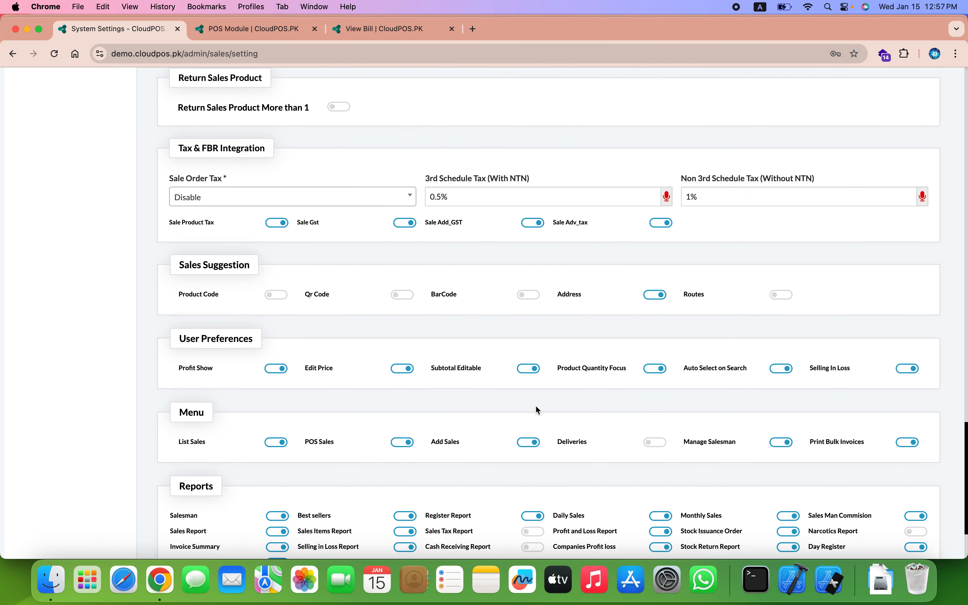
click(849, 366)
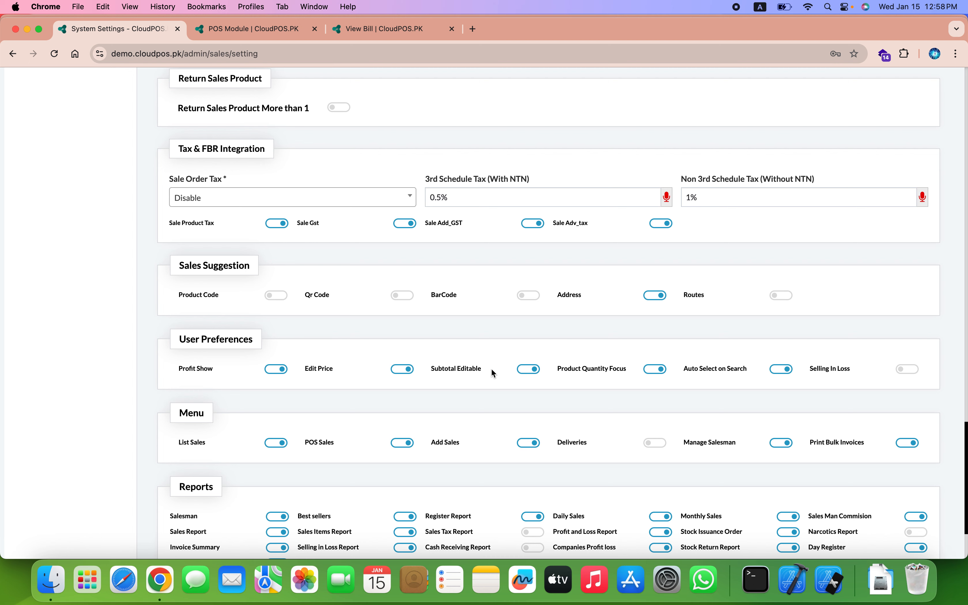
click(481, 368)
scroll(317, 489, down, 5)
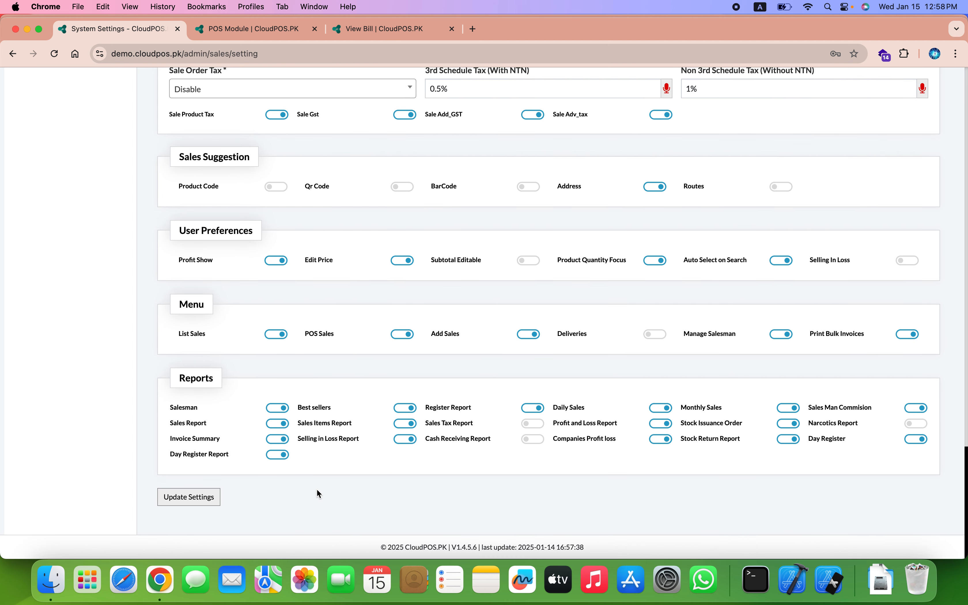
click(202, 258)
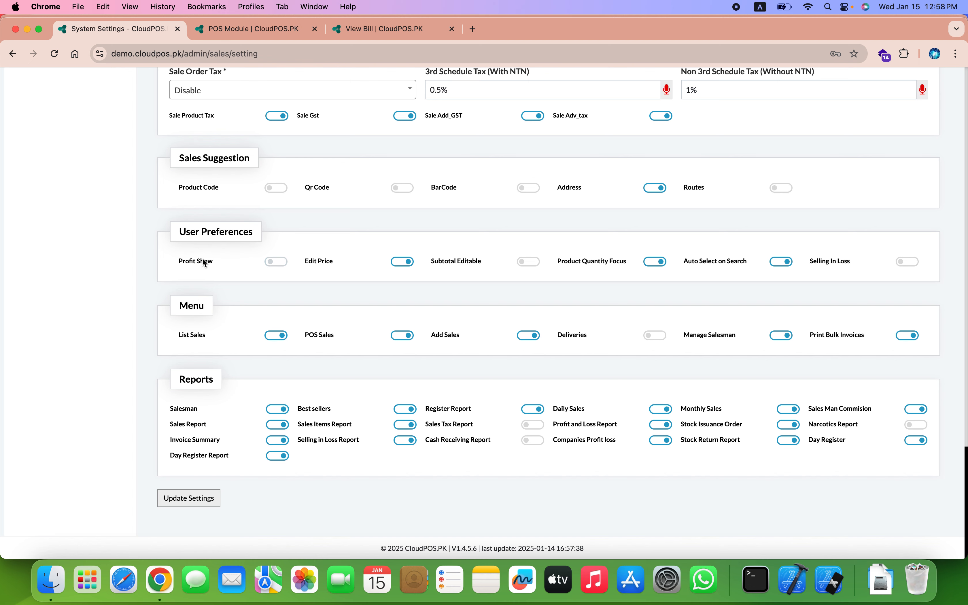
click(204, 501)
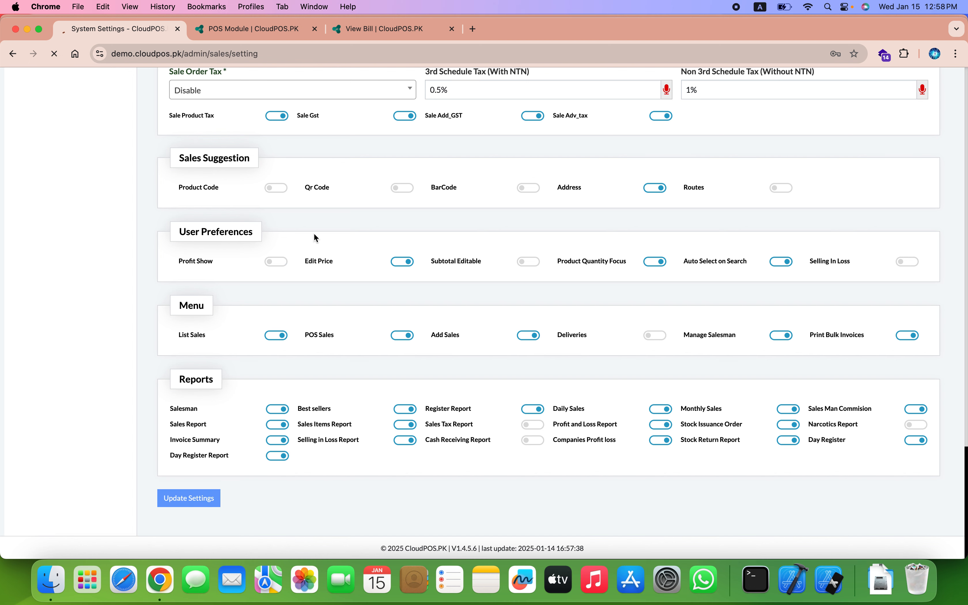
Reopen the POS module by way of the dashboard, and view the POS settings dialog without changing anything.
click(278, 32)
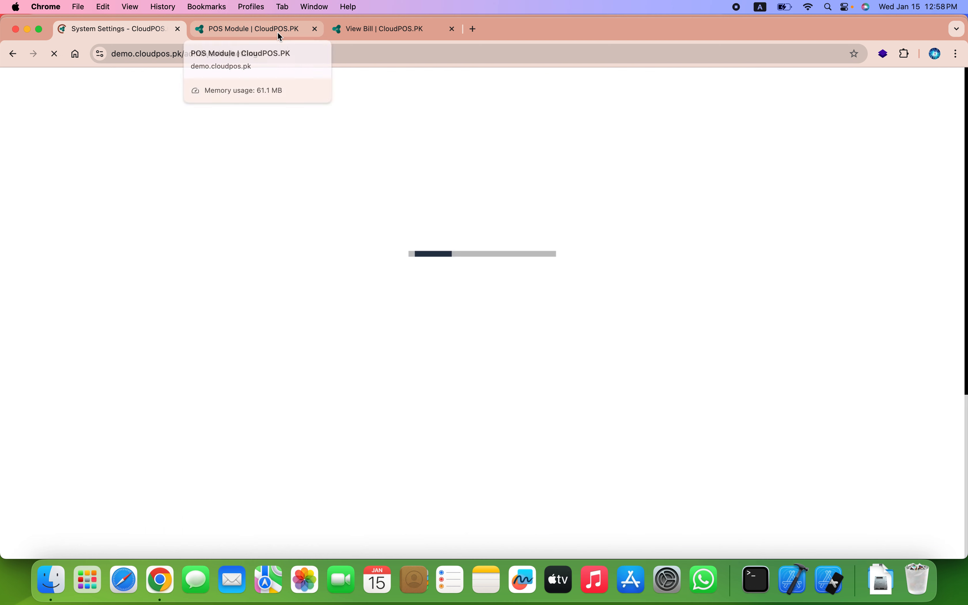
click(55, 79)
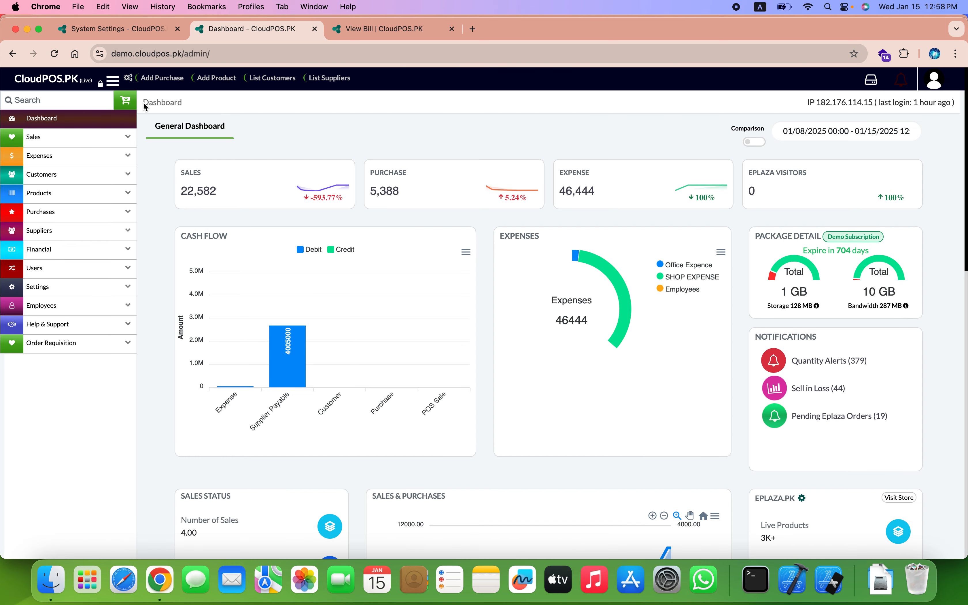
click(122, 103)
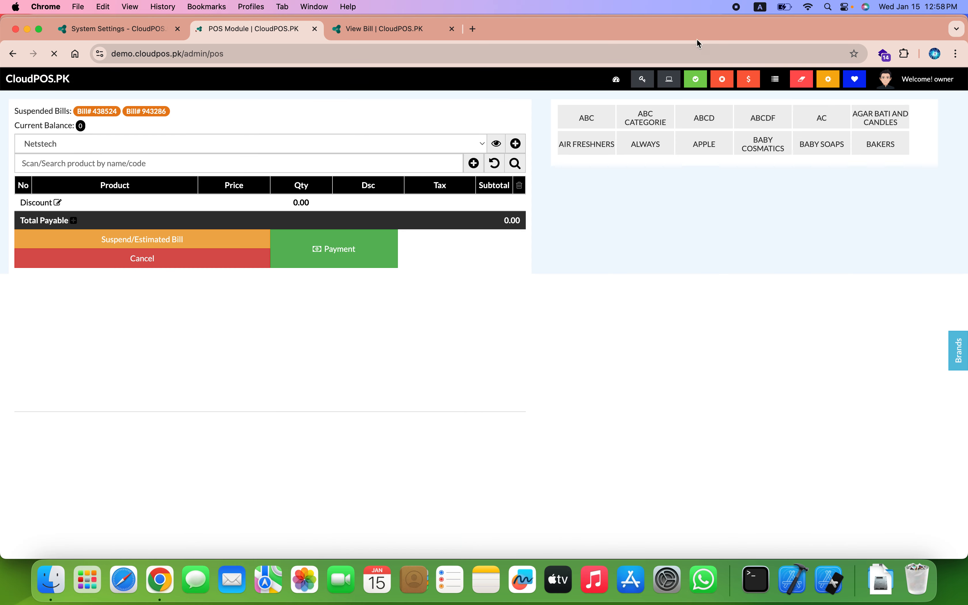
click(829, 79)
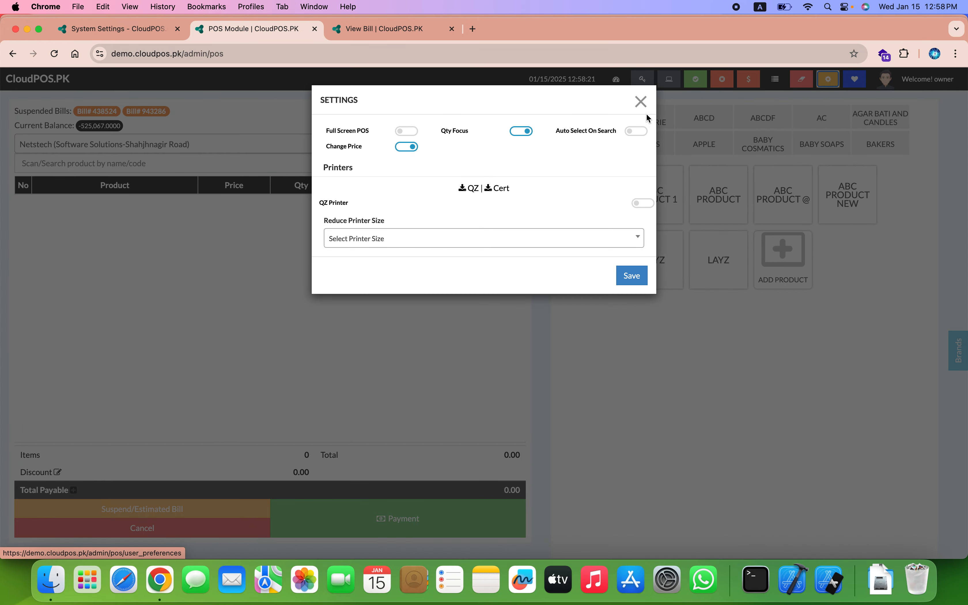
click(642, 103)
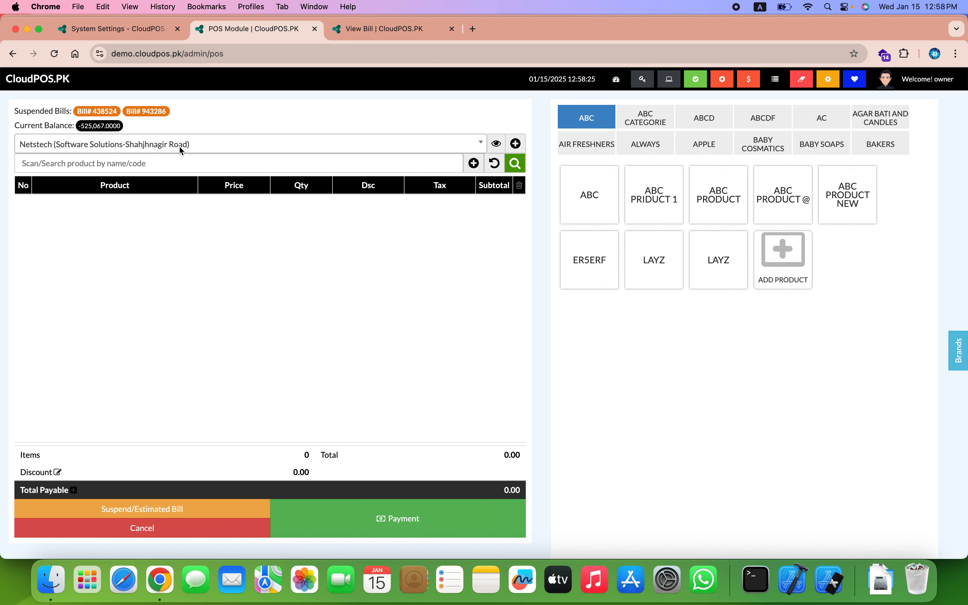
Try a different customer on the new bill, change the selection to user 3, and add the ABC product.
click(180, 146)
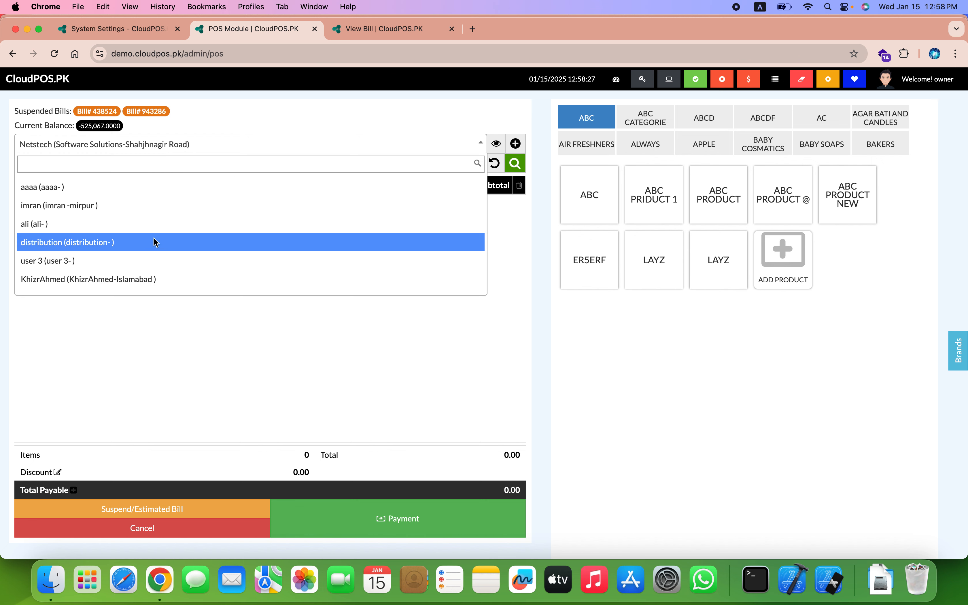
click(160, 228)
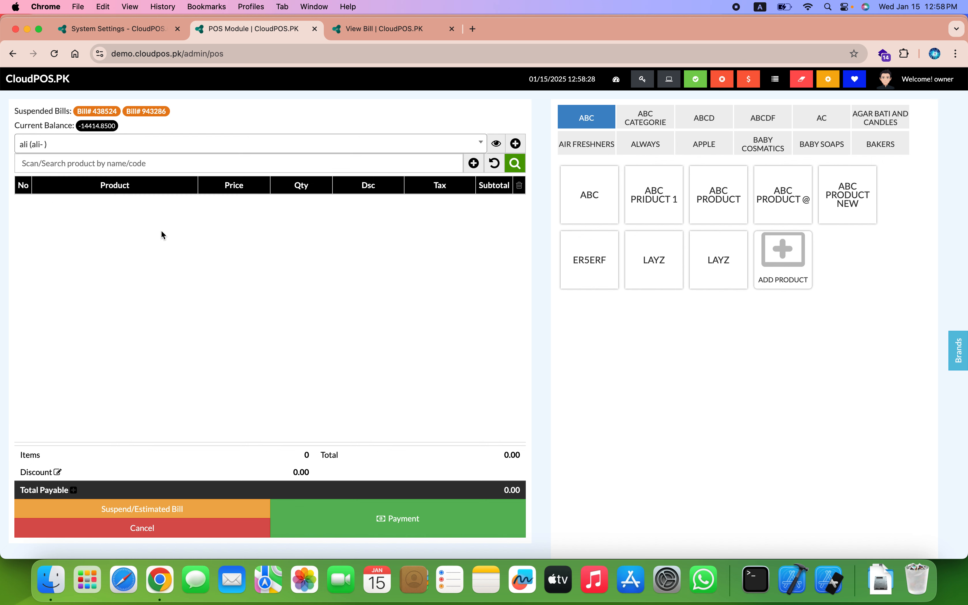
click(132, 149)
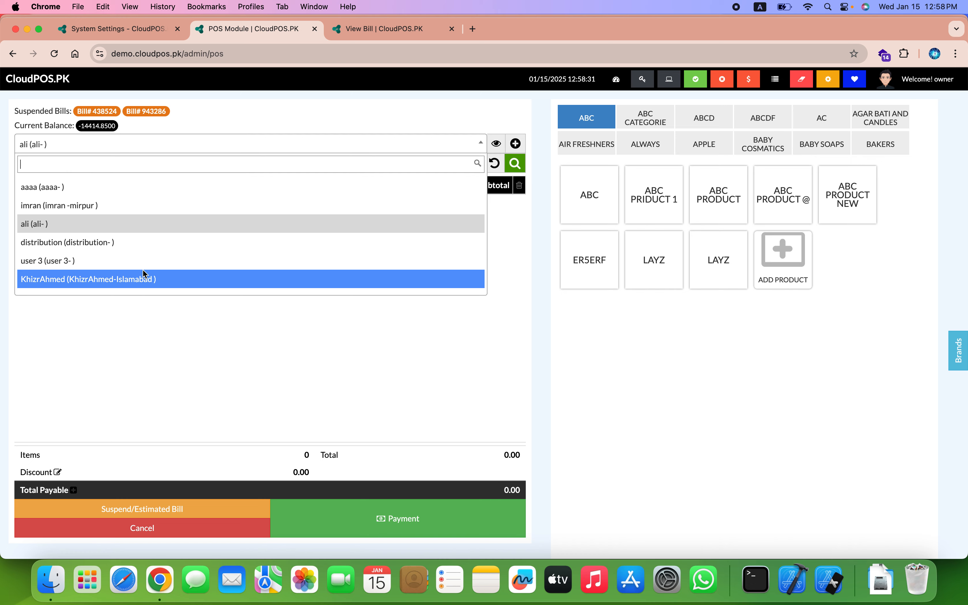
click(150, 262)
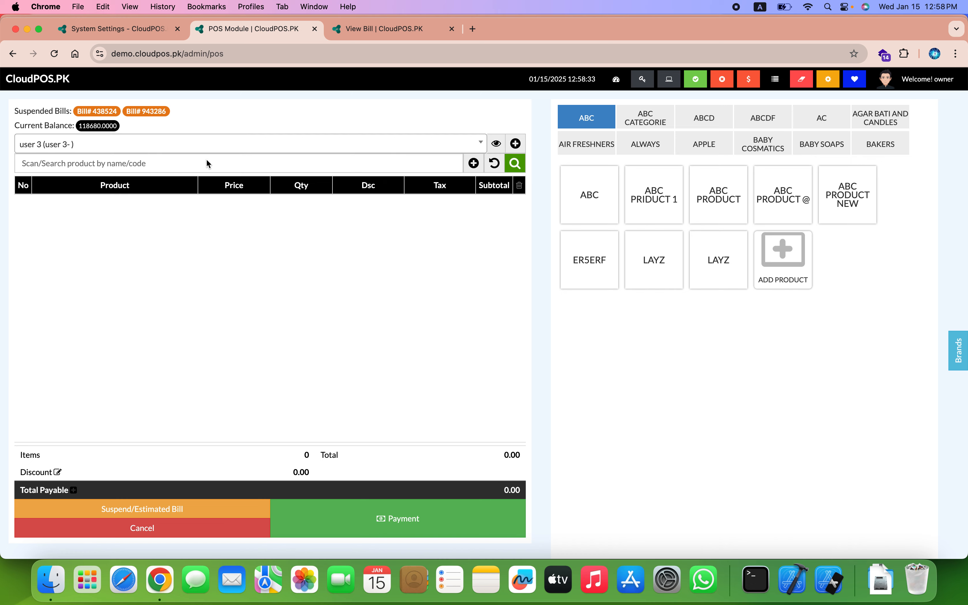
click(596, 205)
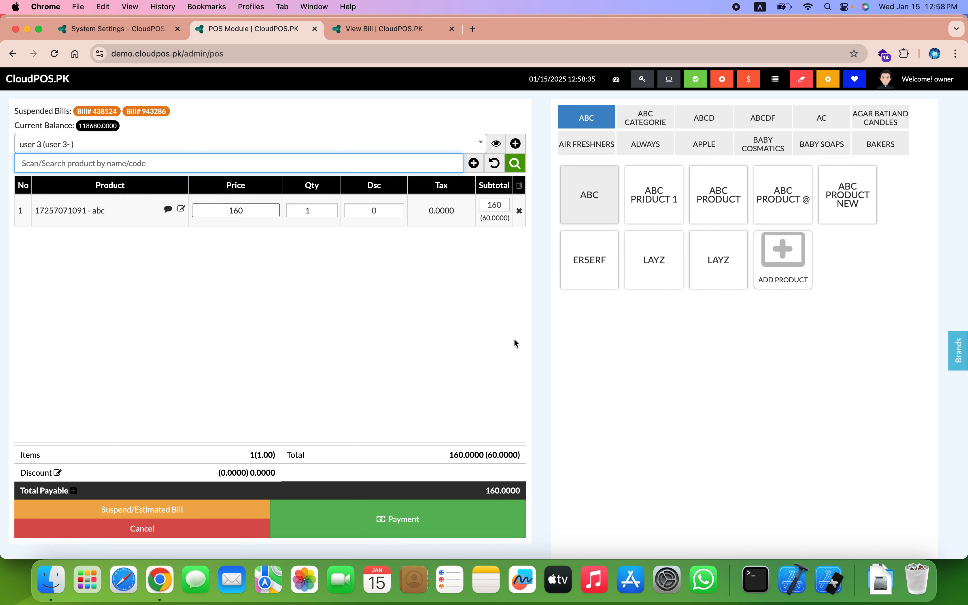
Enter a partial cash payment of 100 for the bill in the Finalize Sale dialog, and close it without submitting.
click(444, 514)
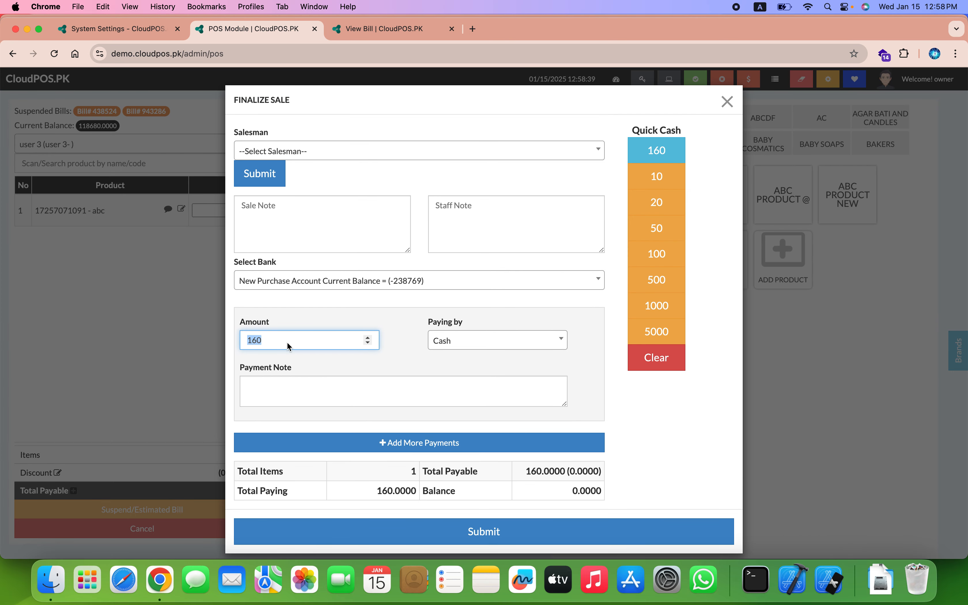
text(0)
key(BackSpace)
text(100)
click(337, 322)
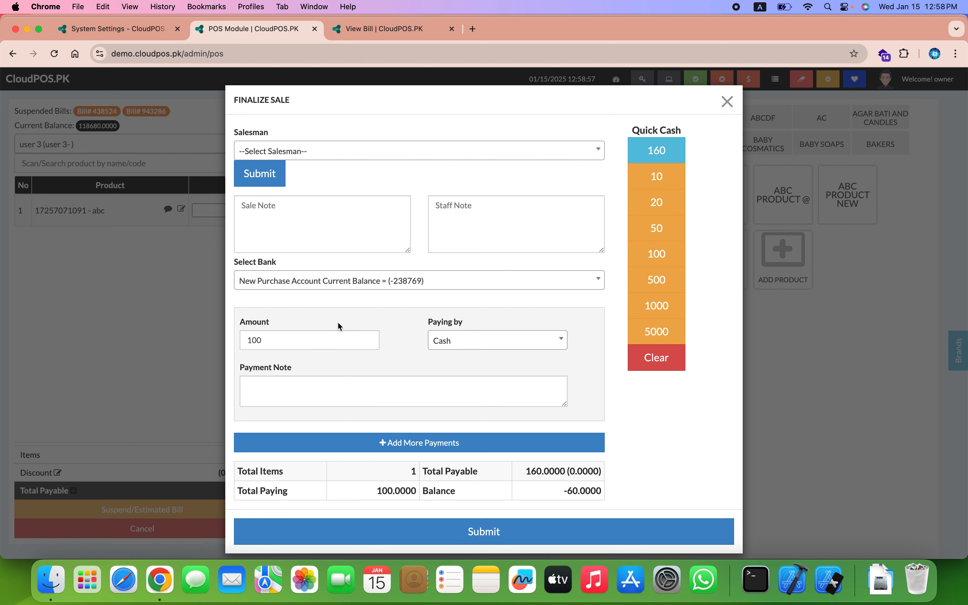
double_click(280, 347)
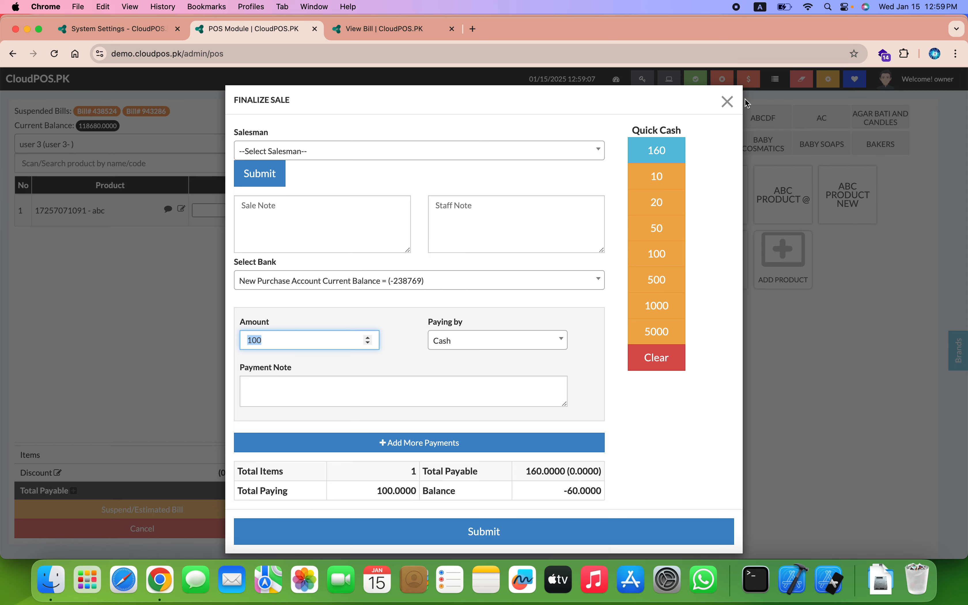
click(729, 101)
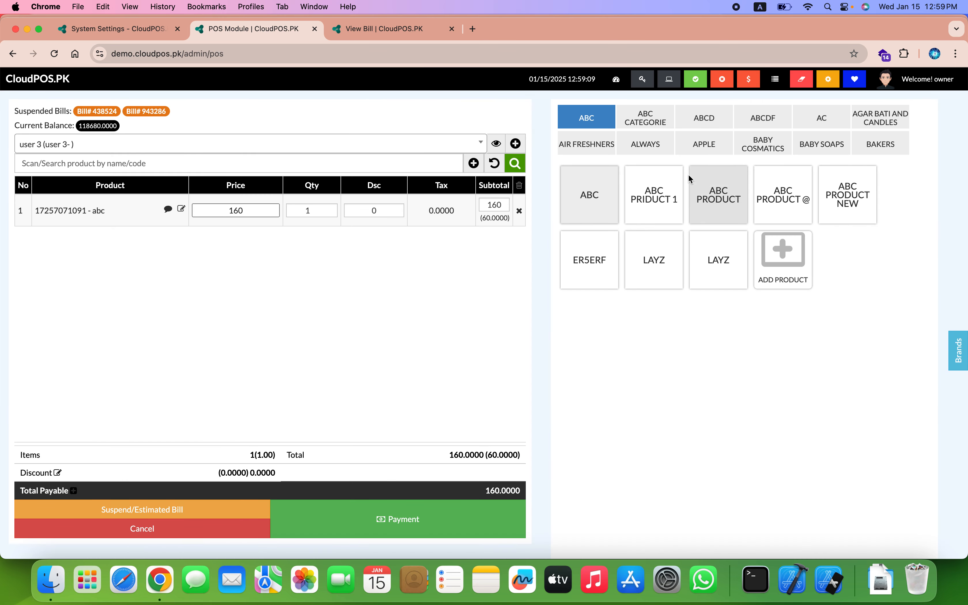